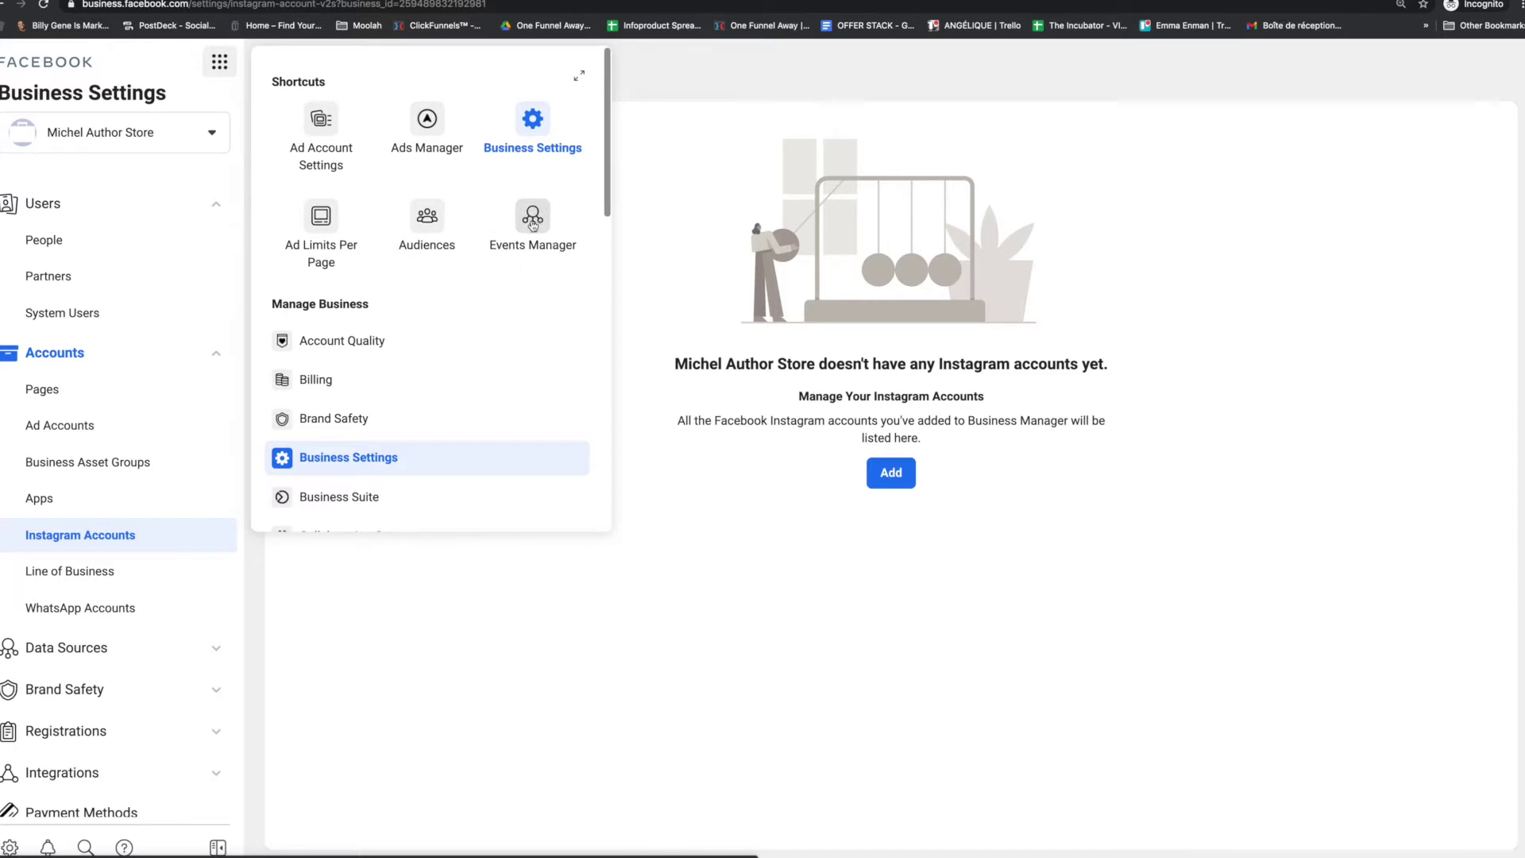
Step: Go to Events Manager from the Business Tools shortcuts menu
left_click(533, 225)
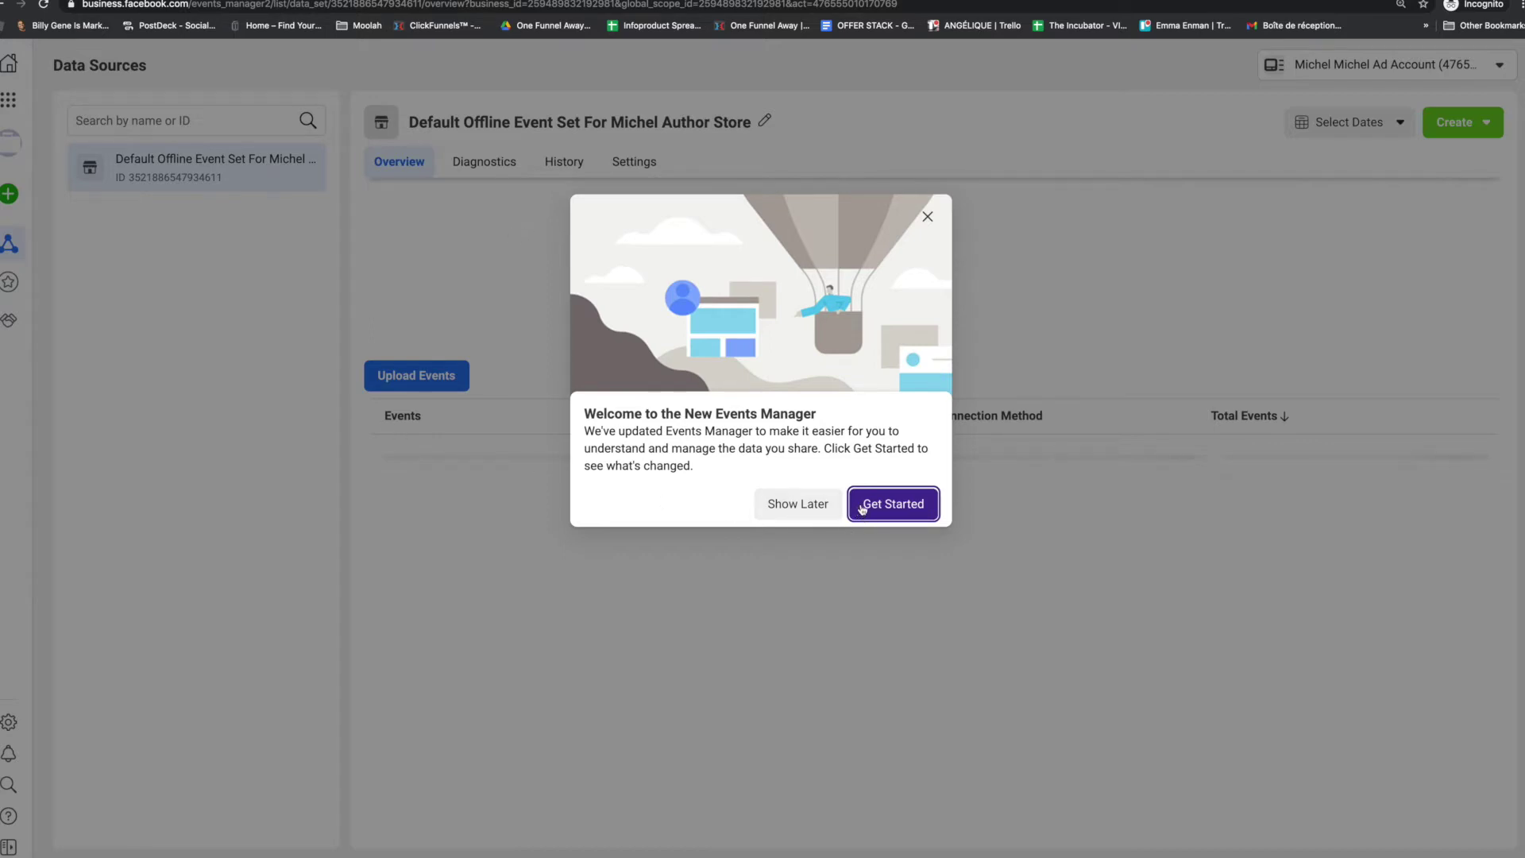
Step: Postpone the welcome tour with Show Later and open Connect Data Sources from the left sidebar
left_click(784, 506)
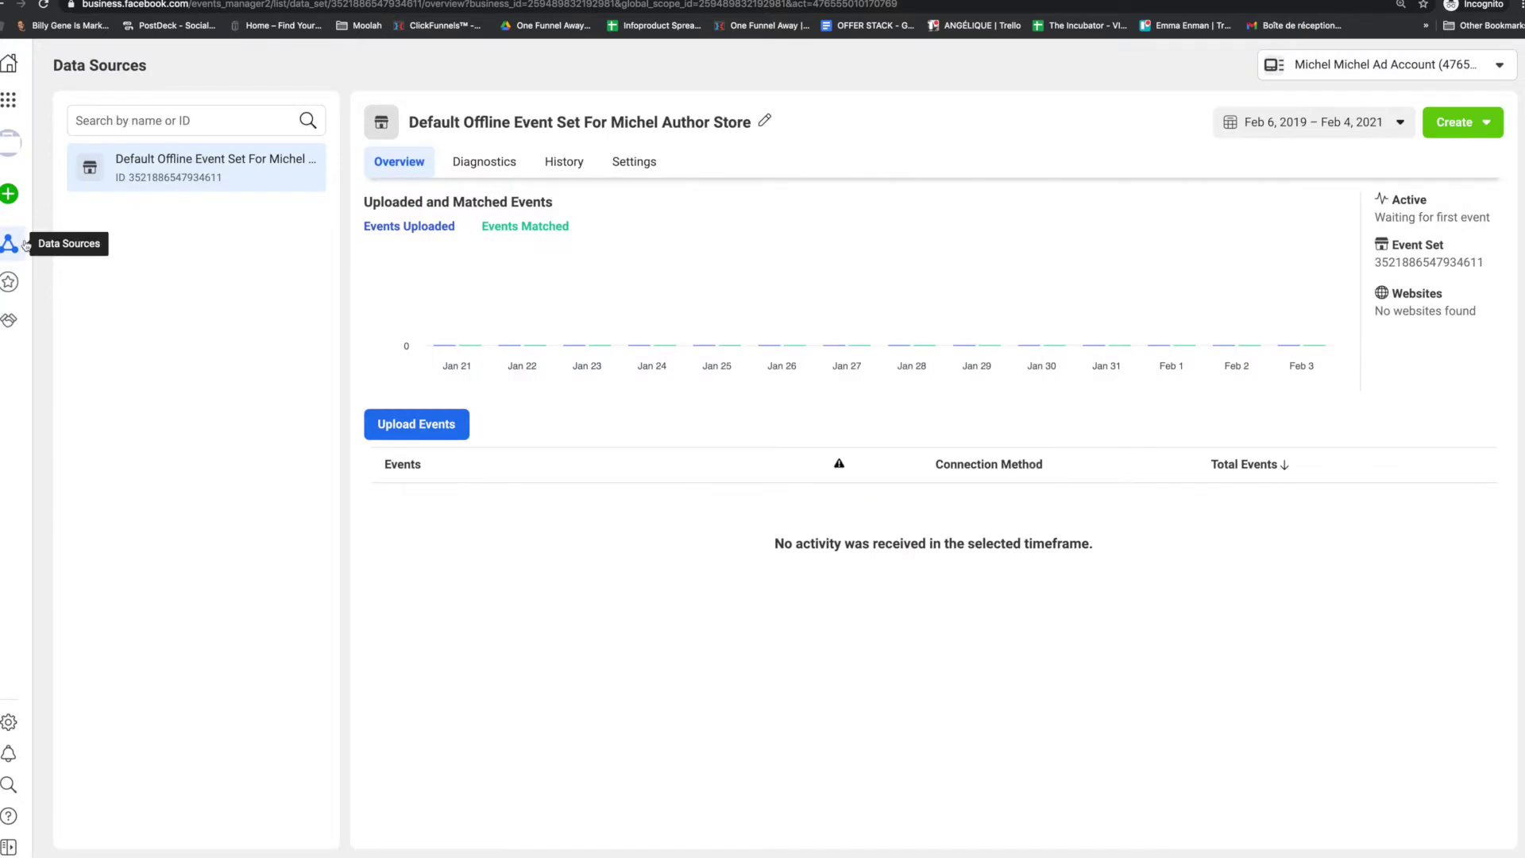
mouse_move(22, 244)
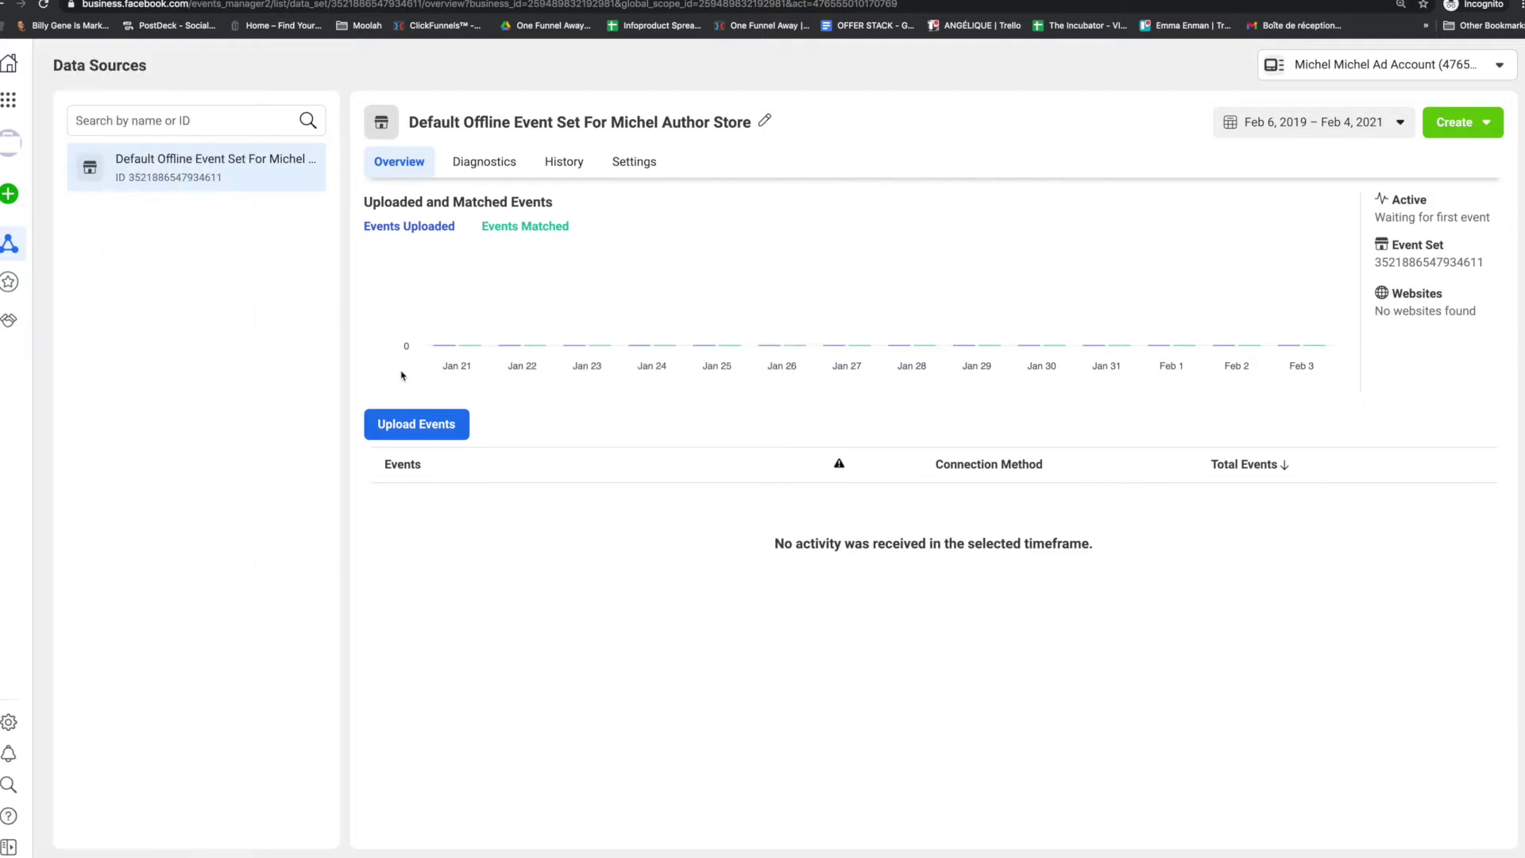
mouse_move(10, 196)
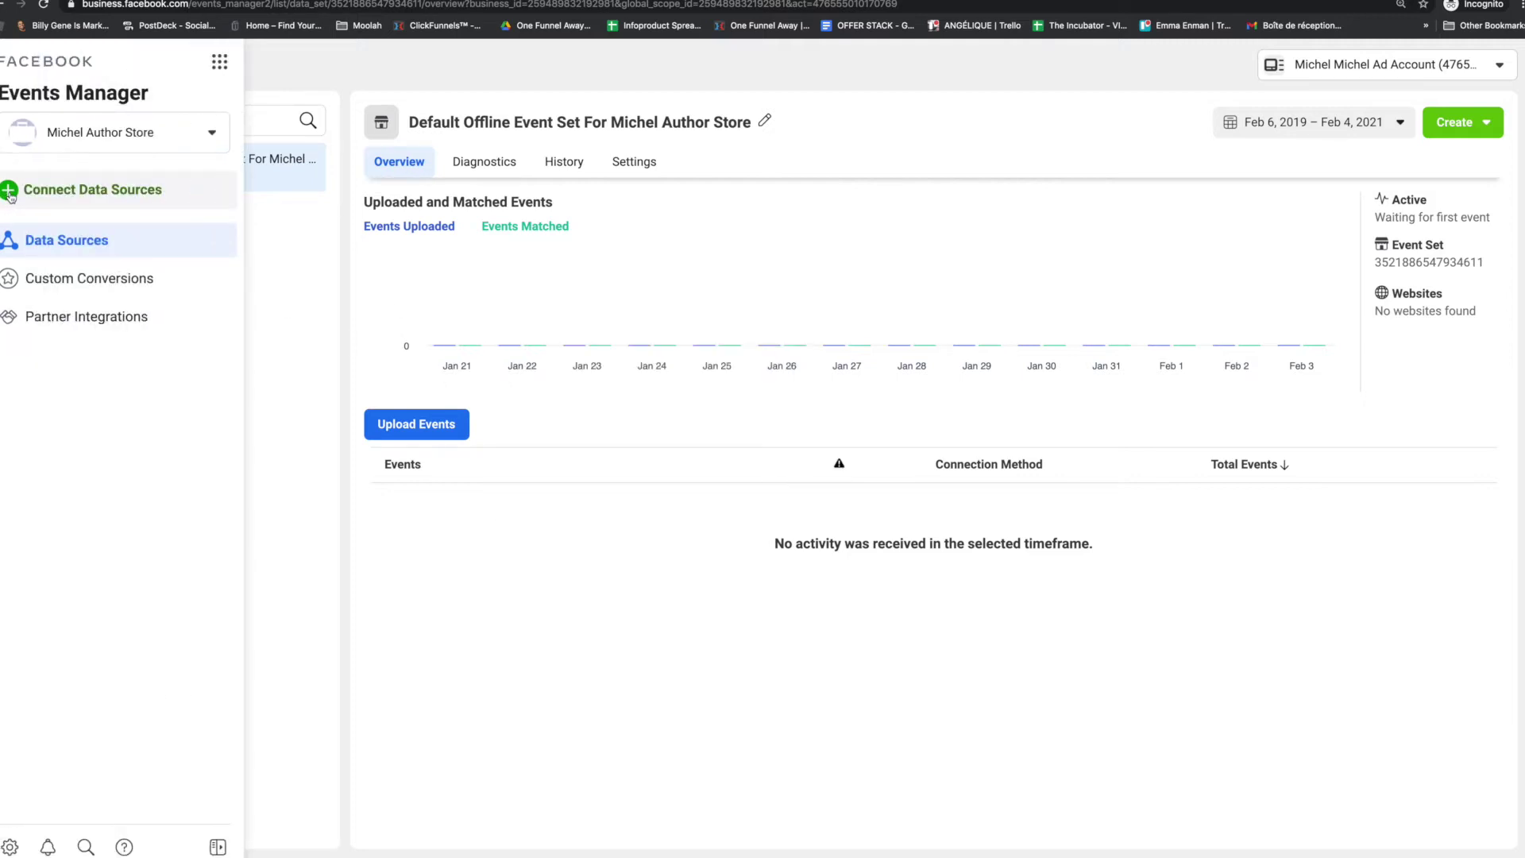
left_click(9, 196)
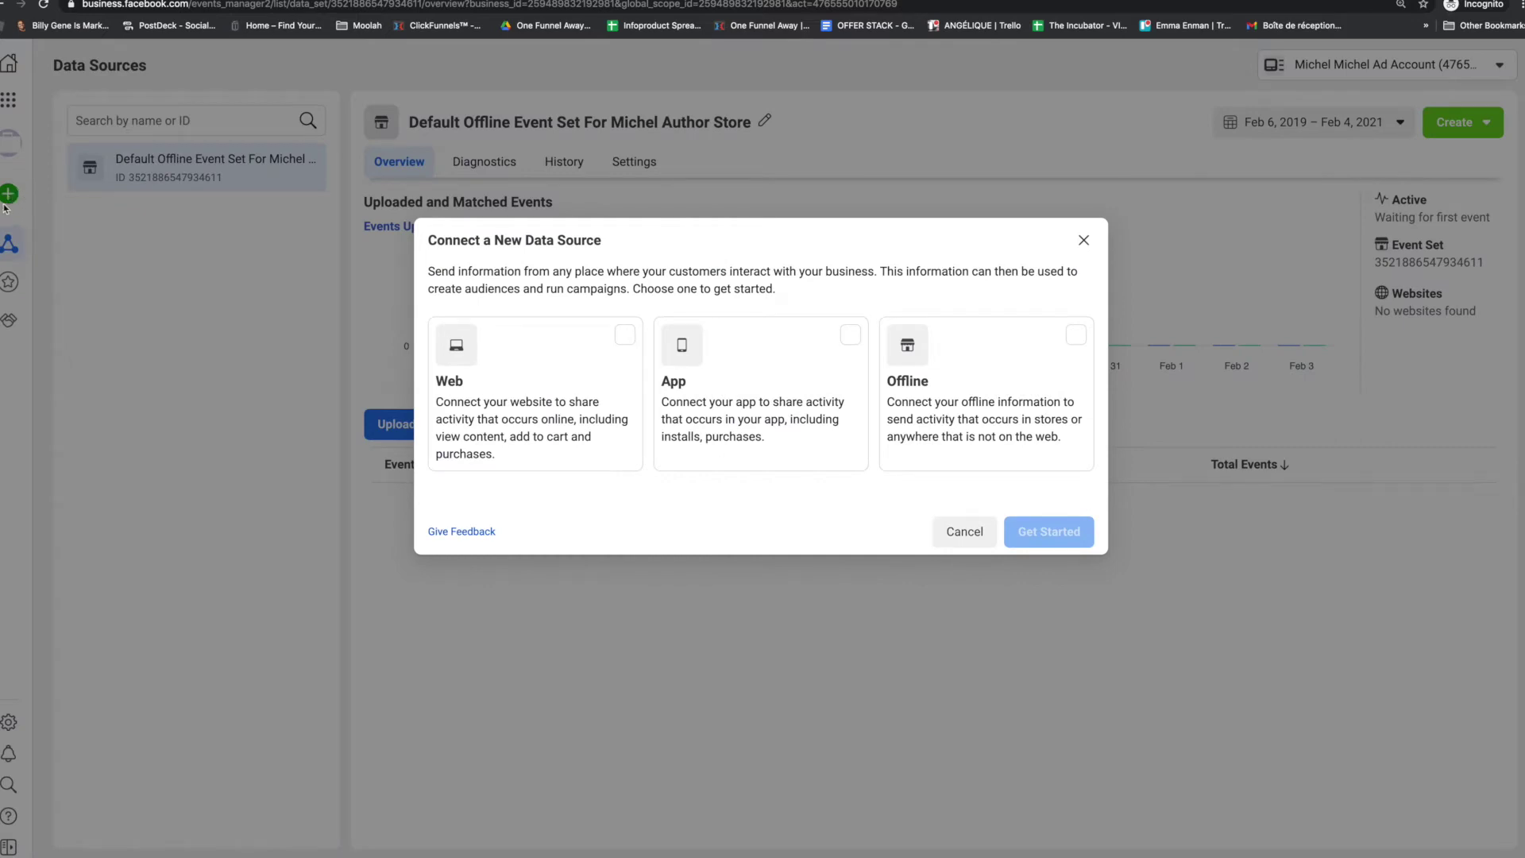
left_click(9, 102)
left_click(9, 100)
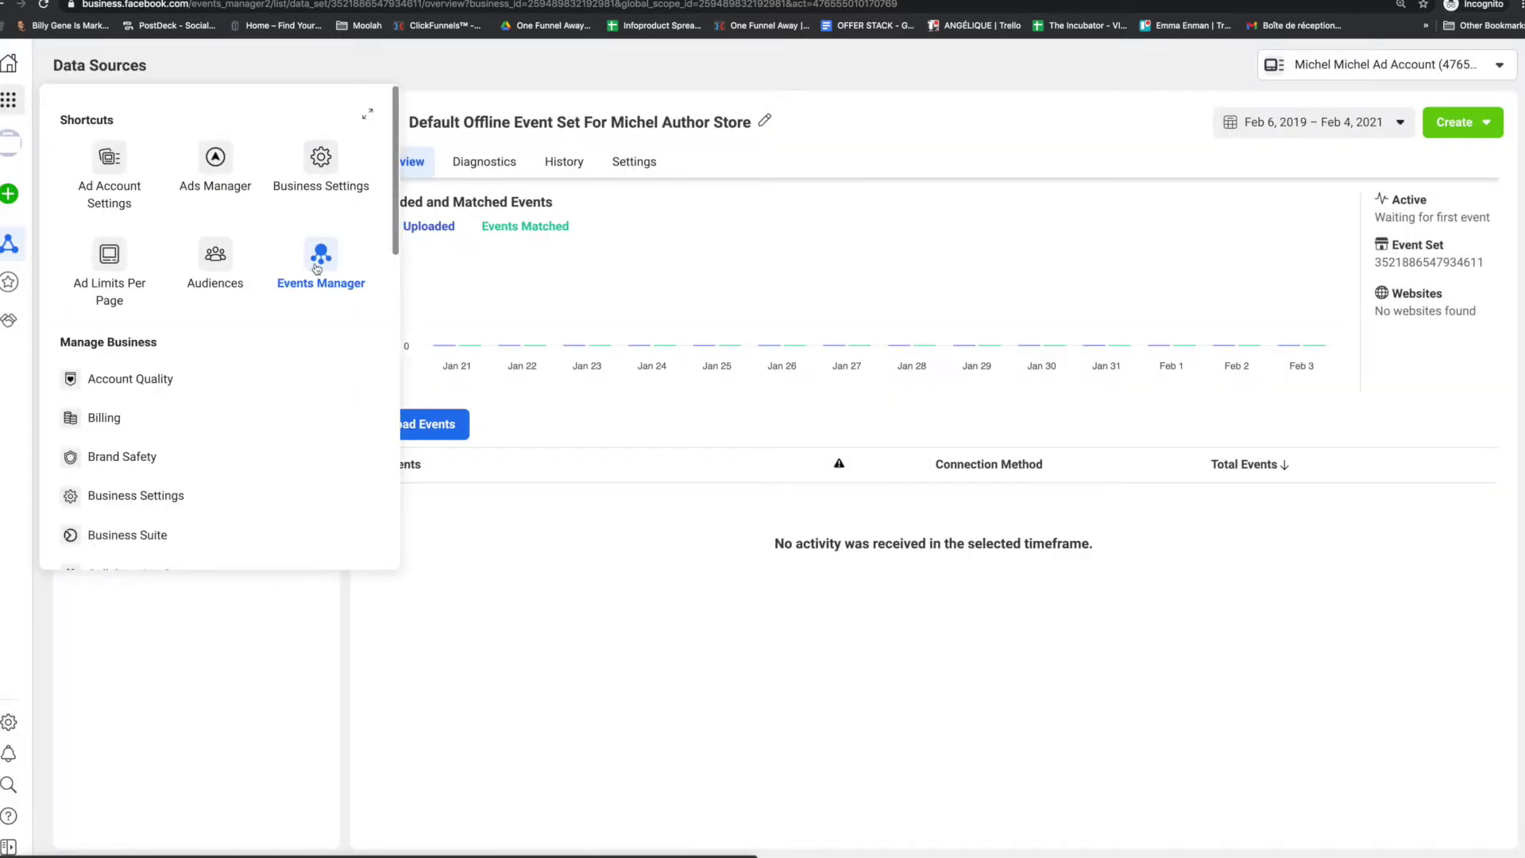
left_click(313, 613)
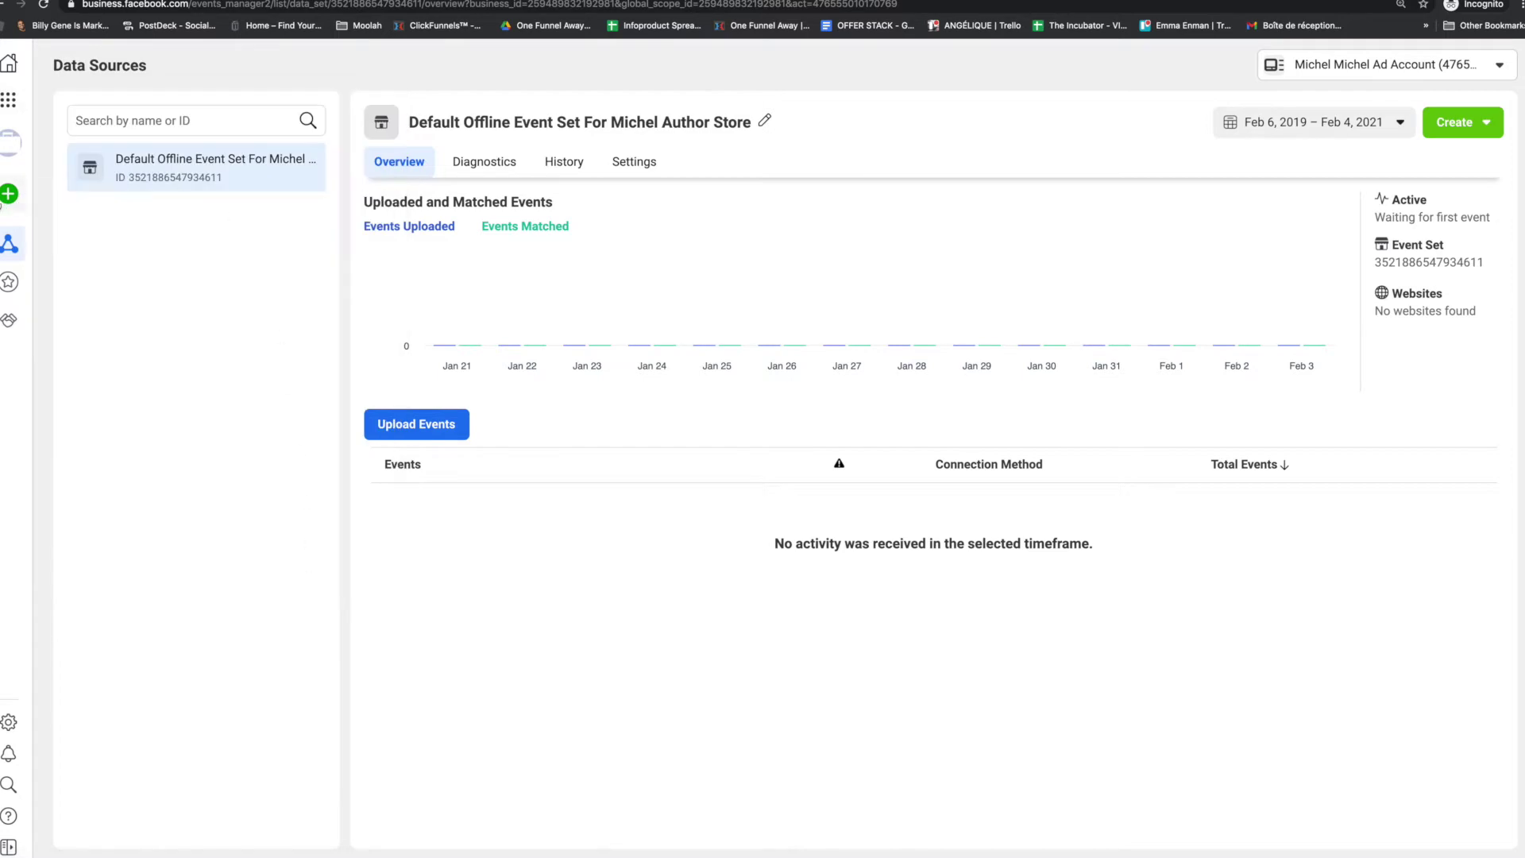
left_click(8, 193)
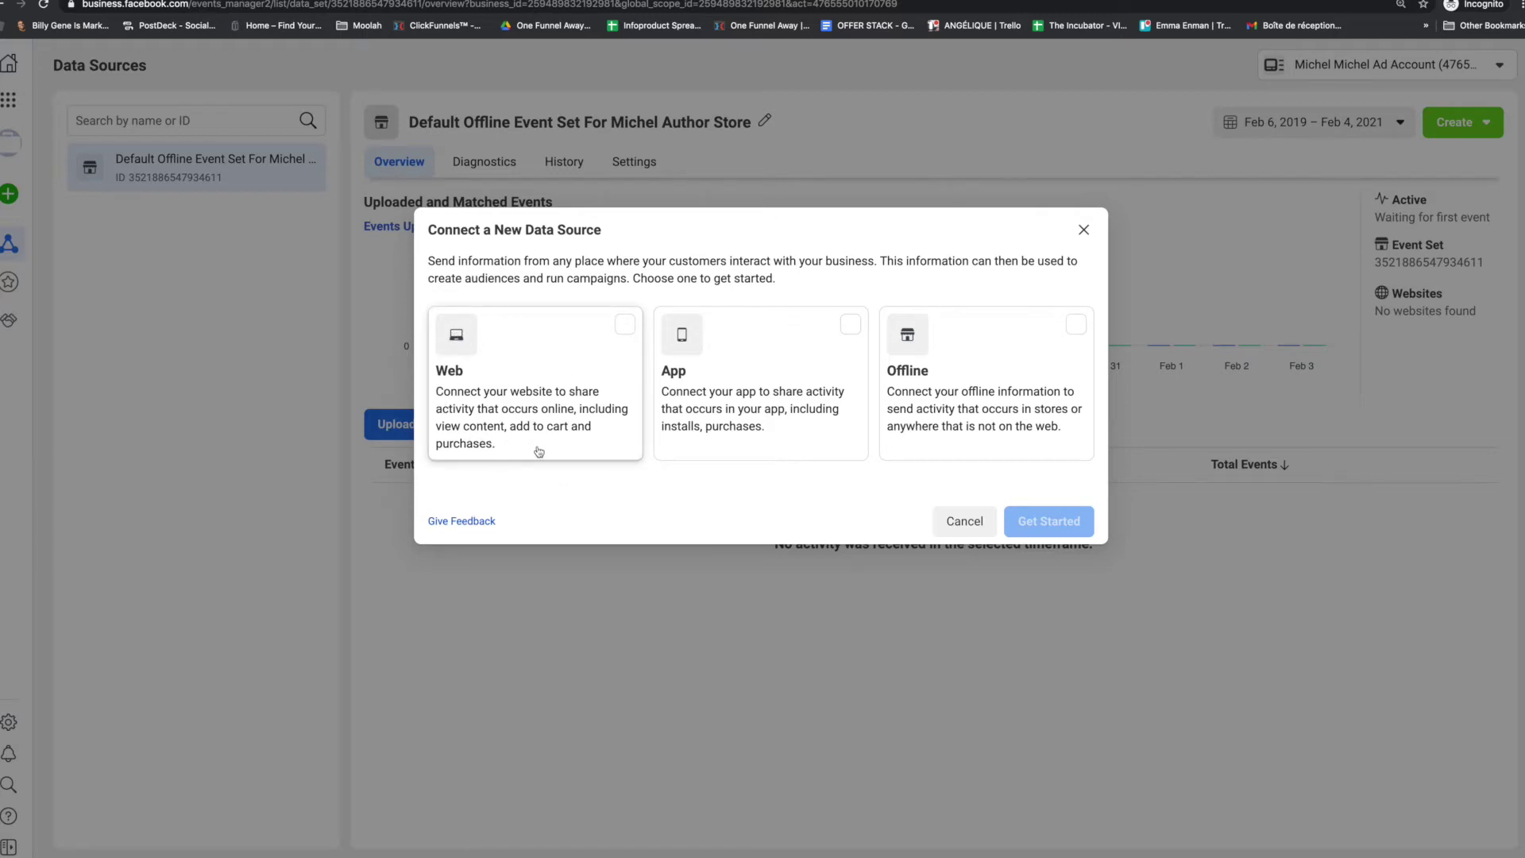
Step: Choose Web as the data source and Facebook Pixel as the connection method
left_click(620, 340)
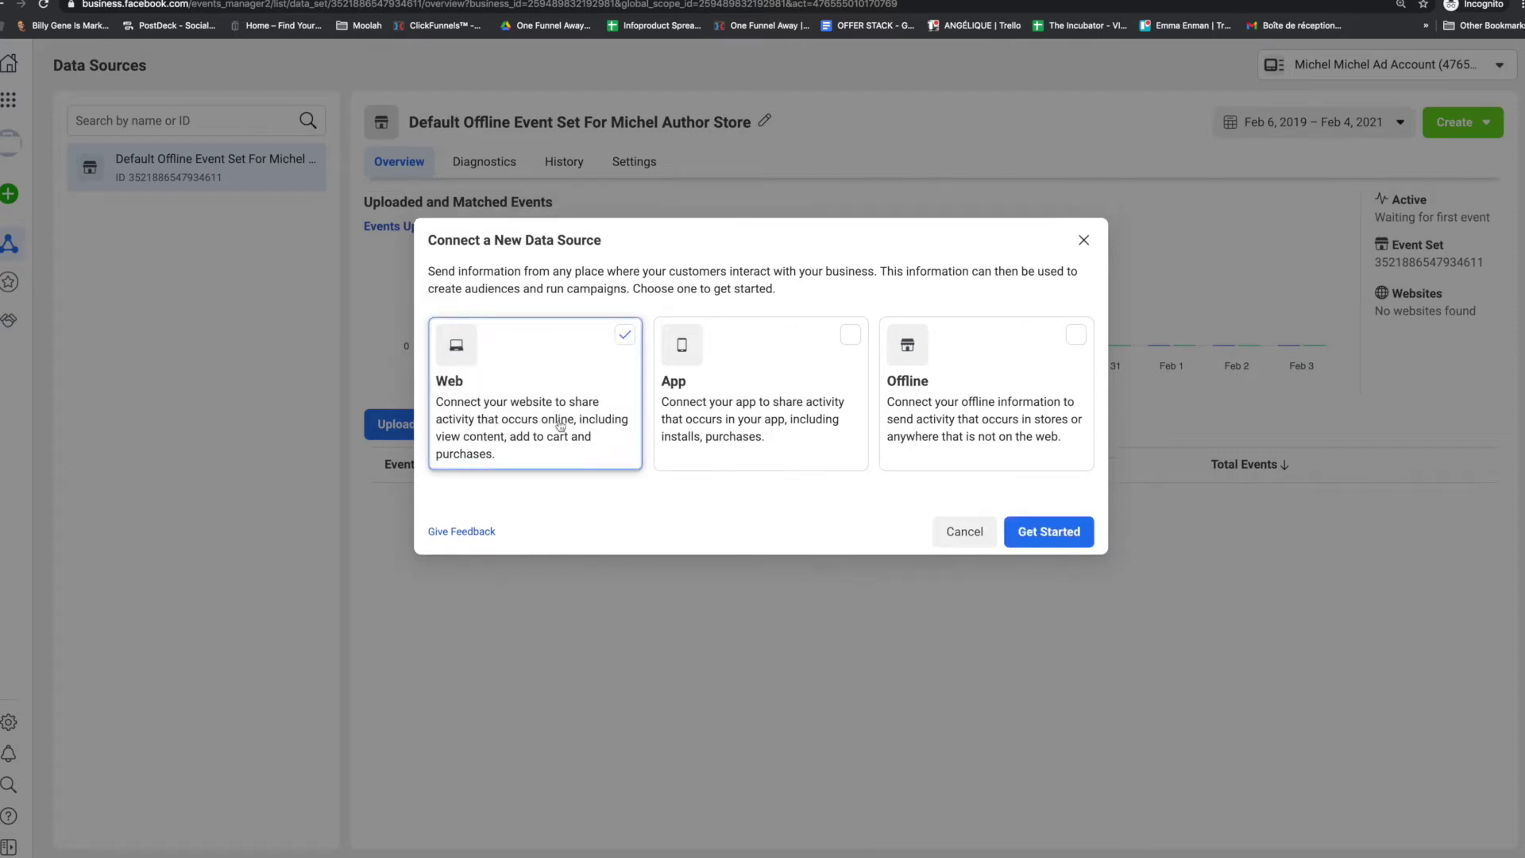
left_click(1046, 543)
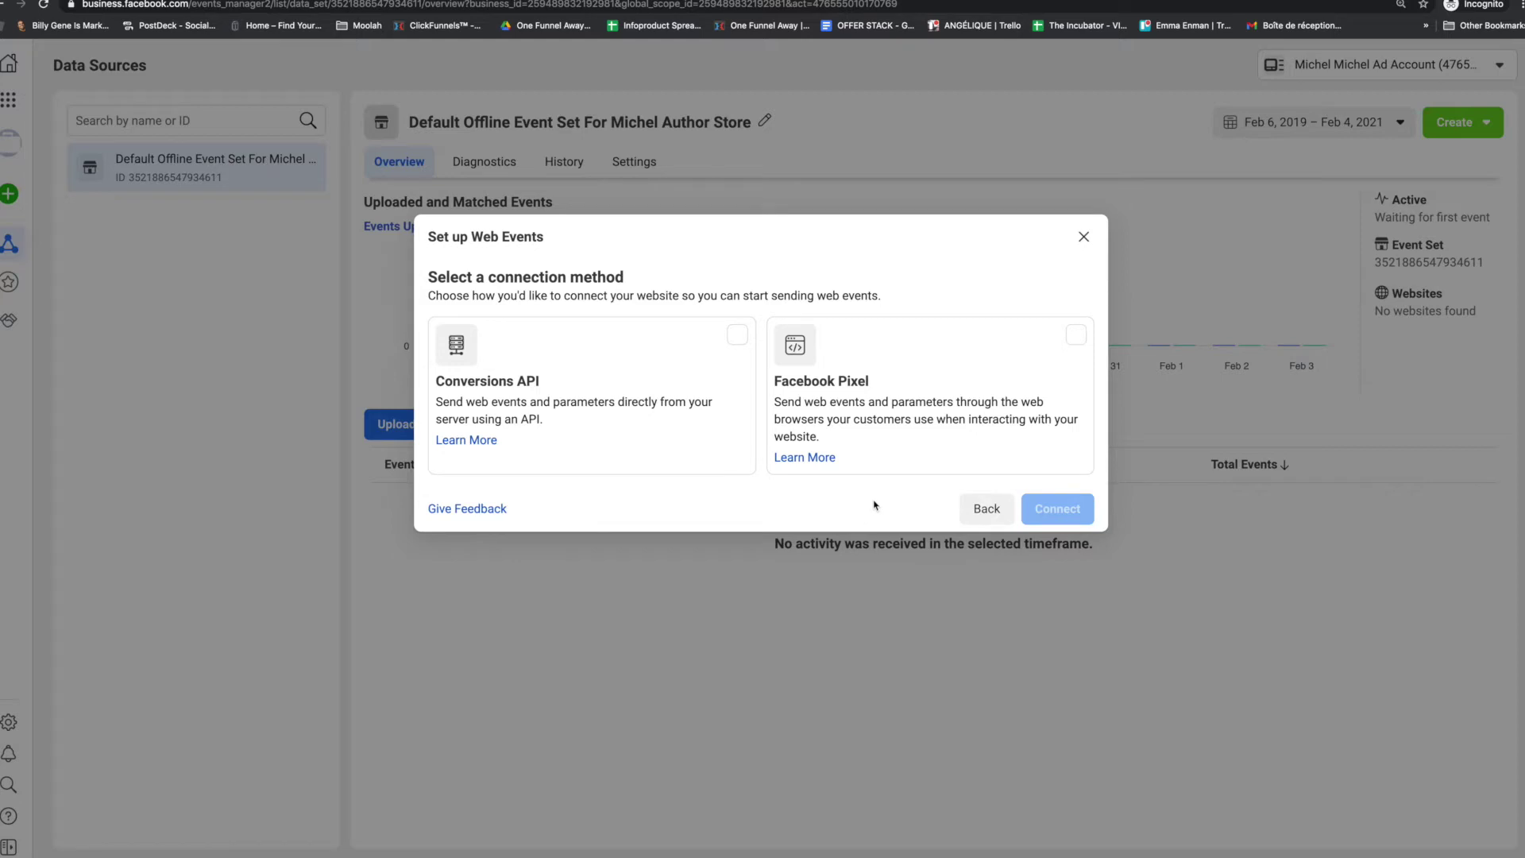
left_click(892, 415)
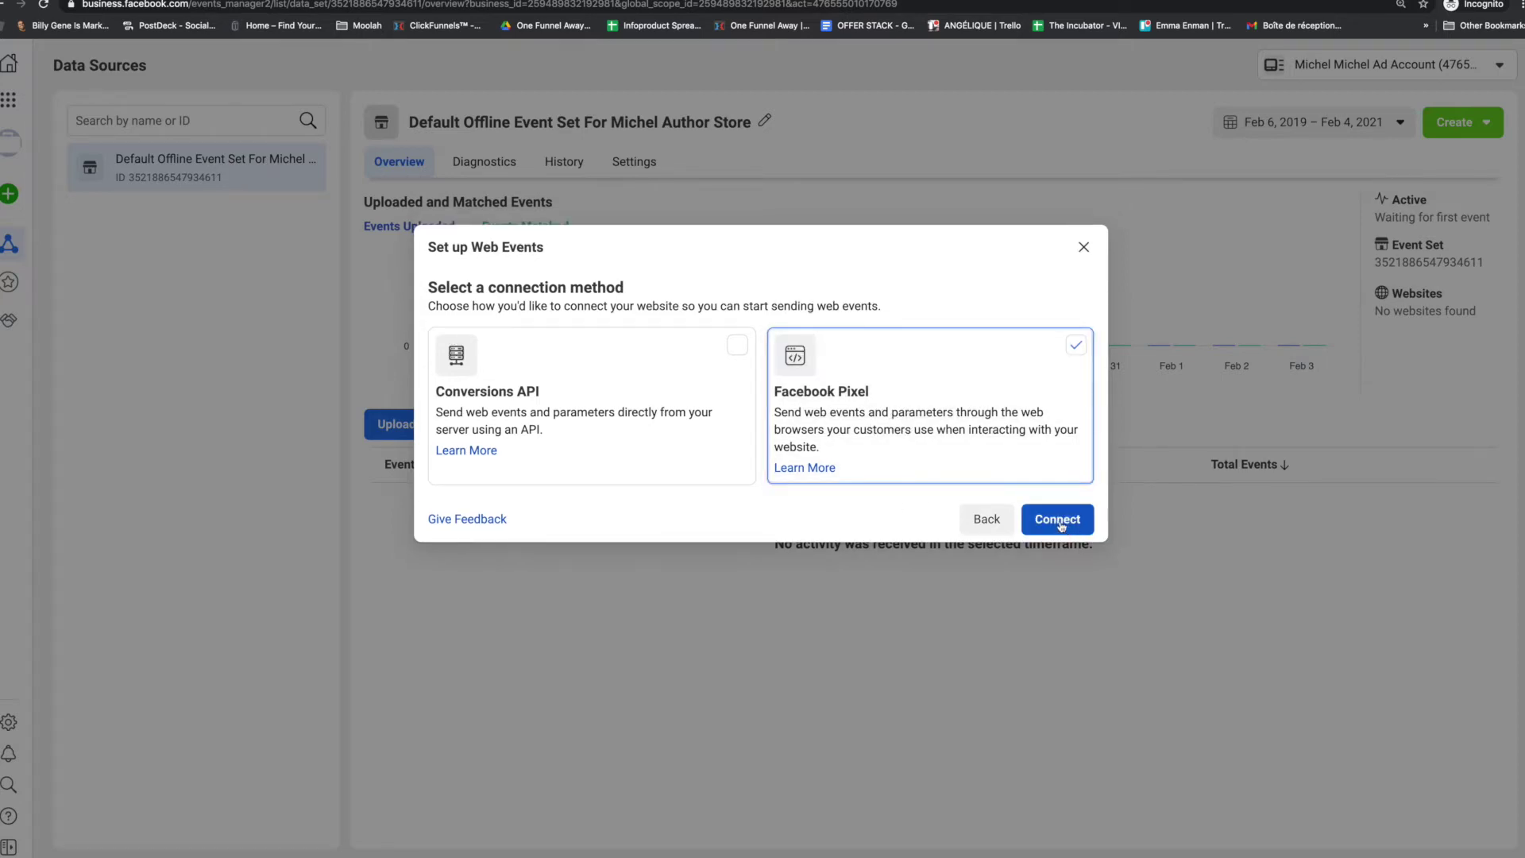
left_click(1057, 520)
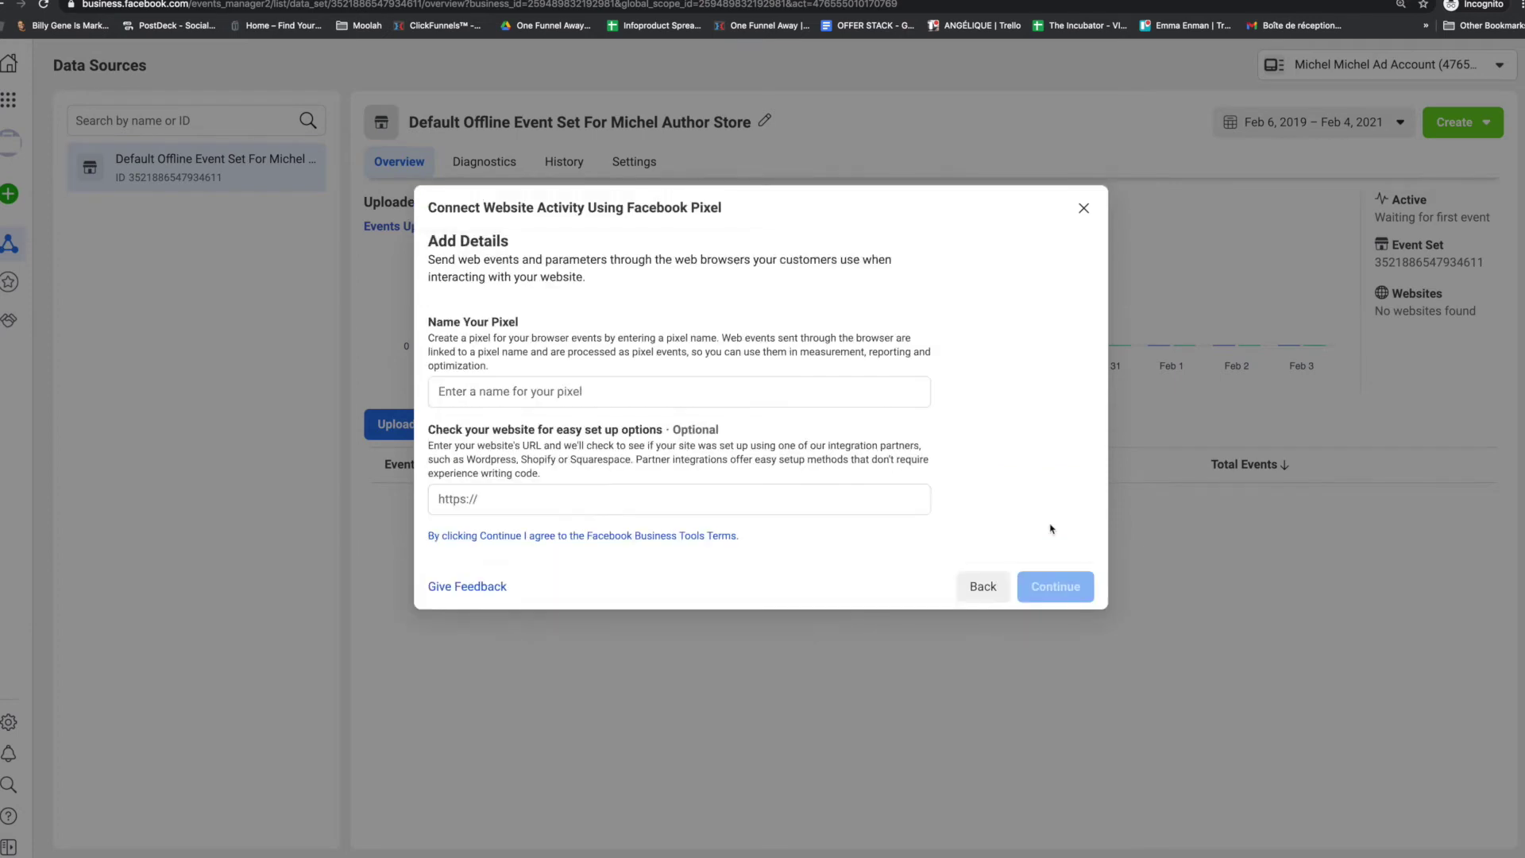
left_click(548, 393)
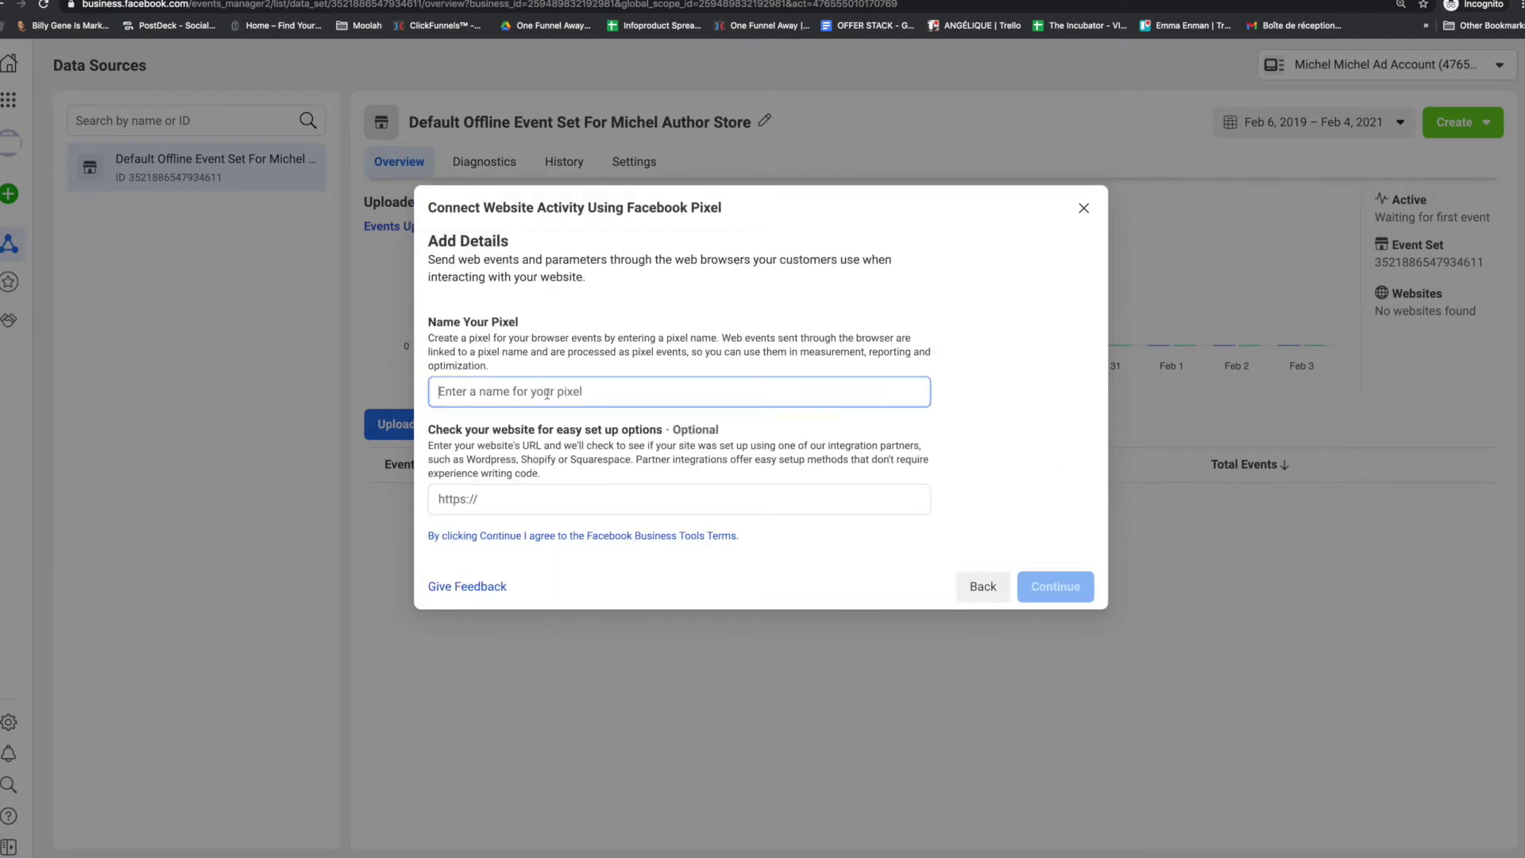
type("Mic")
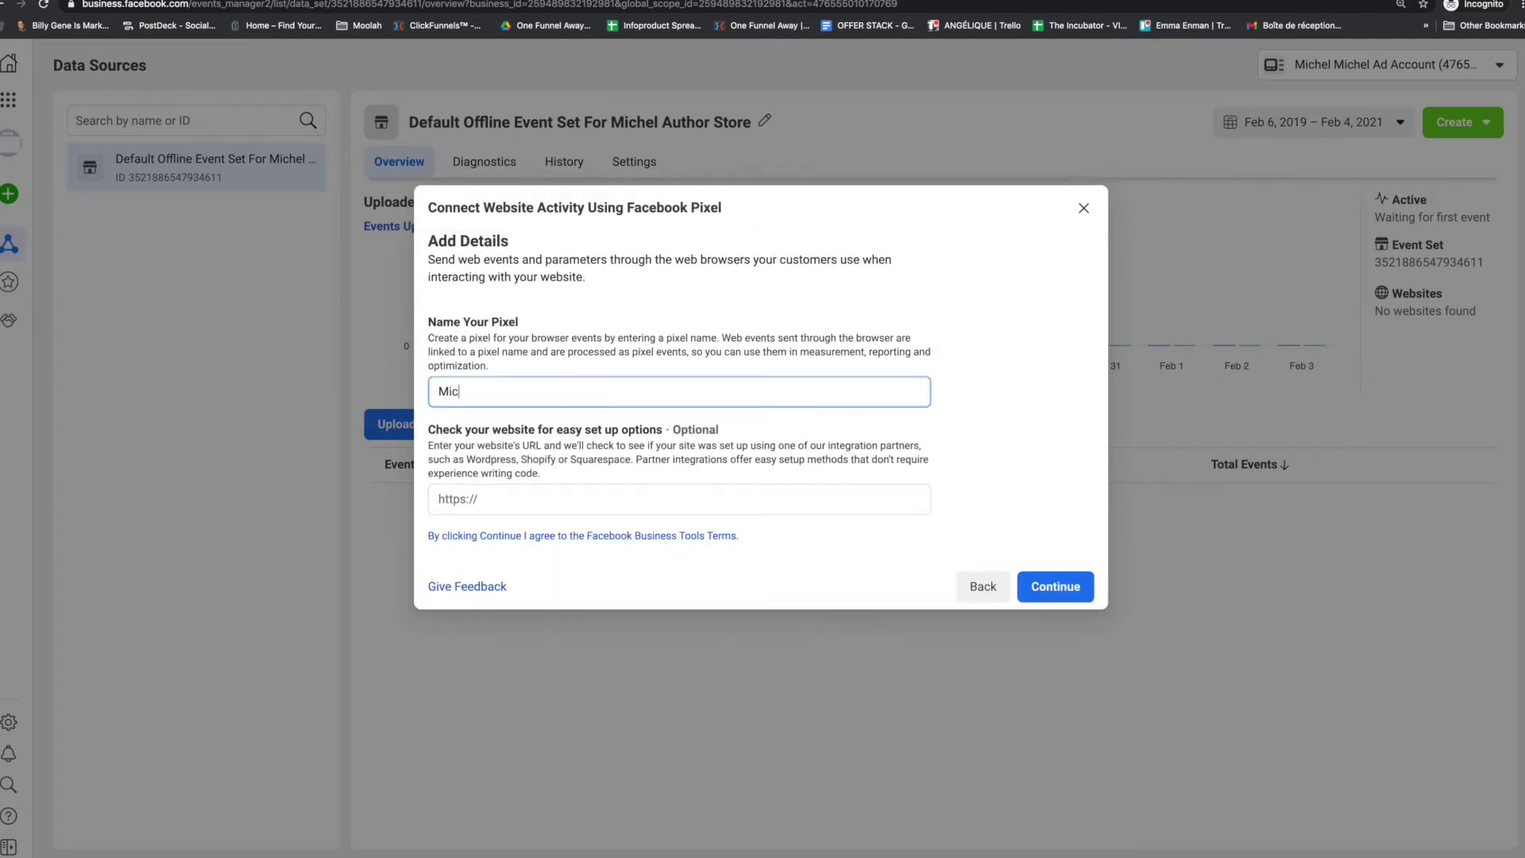
type("hel MIchel")
key("BackSpace")
key("BackSpace")
key("BackSpace")
key("BackSpace")
key("BackSpace")
type("chel PixeMaster")
left_click(501, 500)
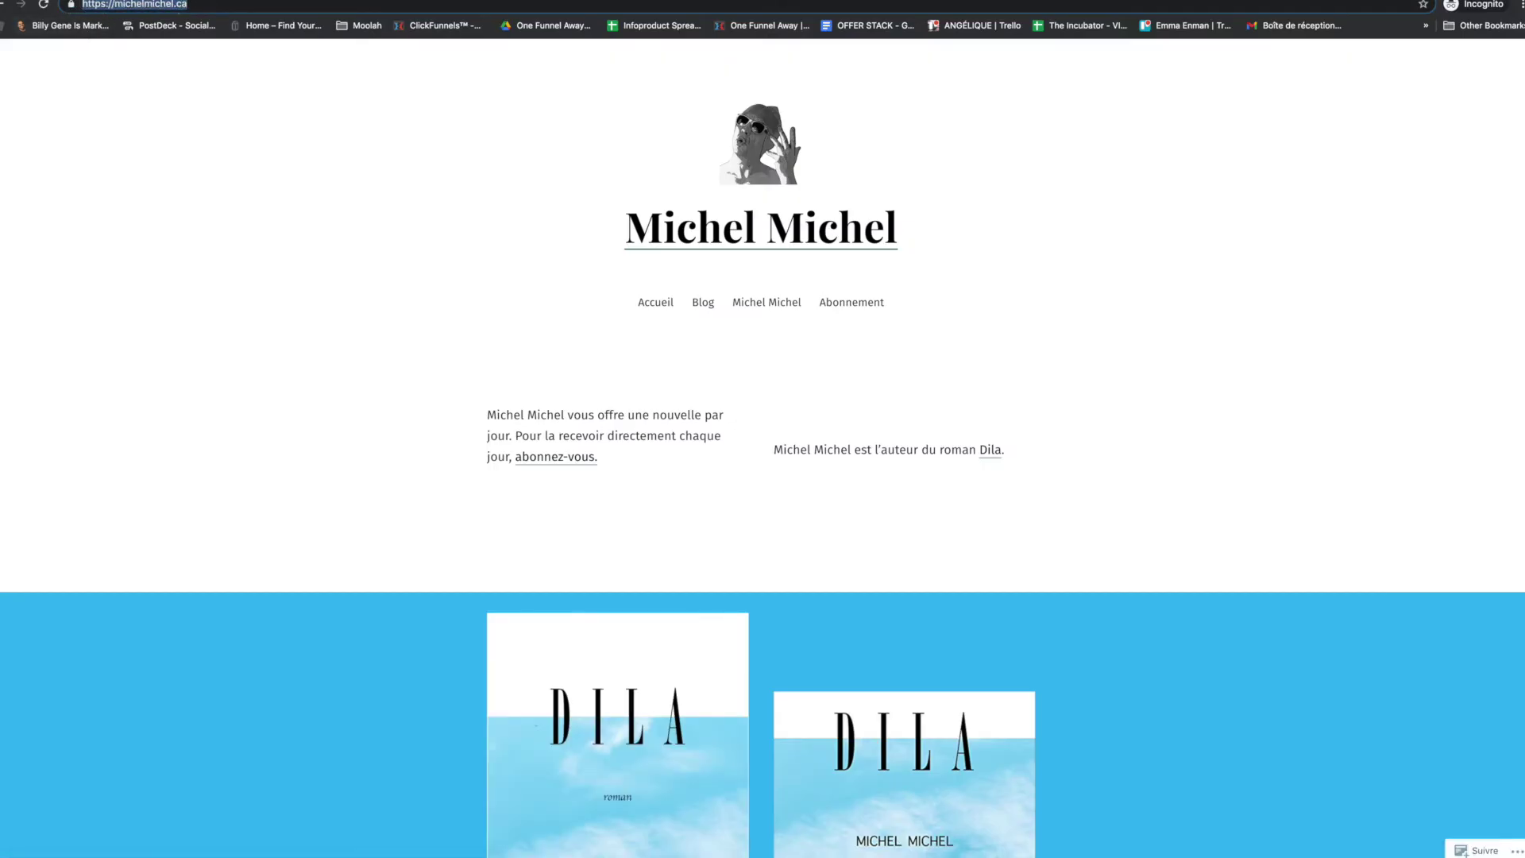
key("ctrl+shift+Tab")
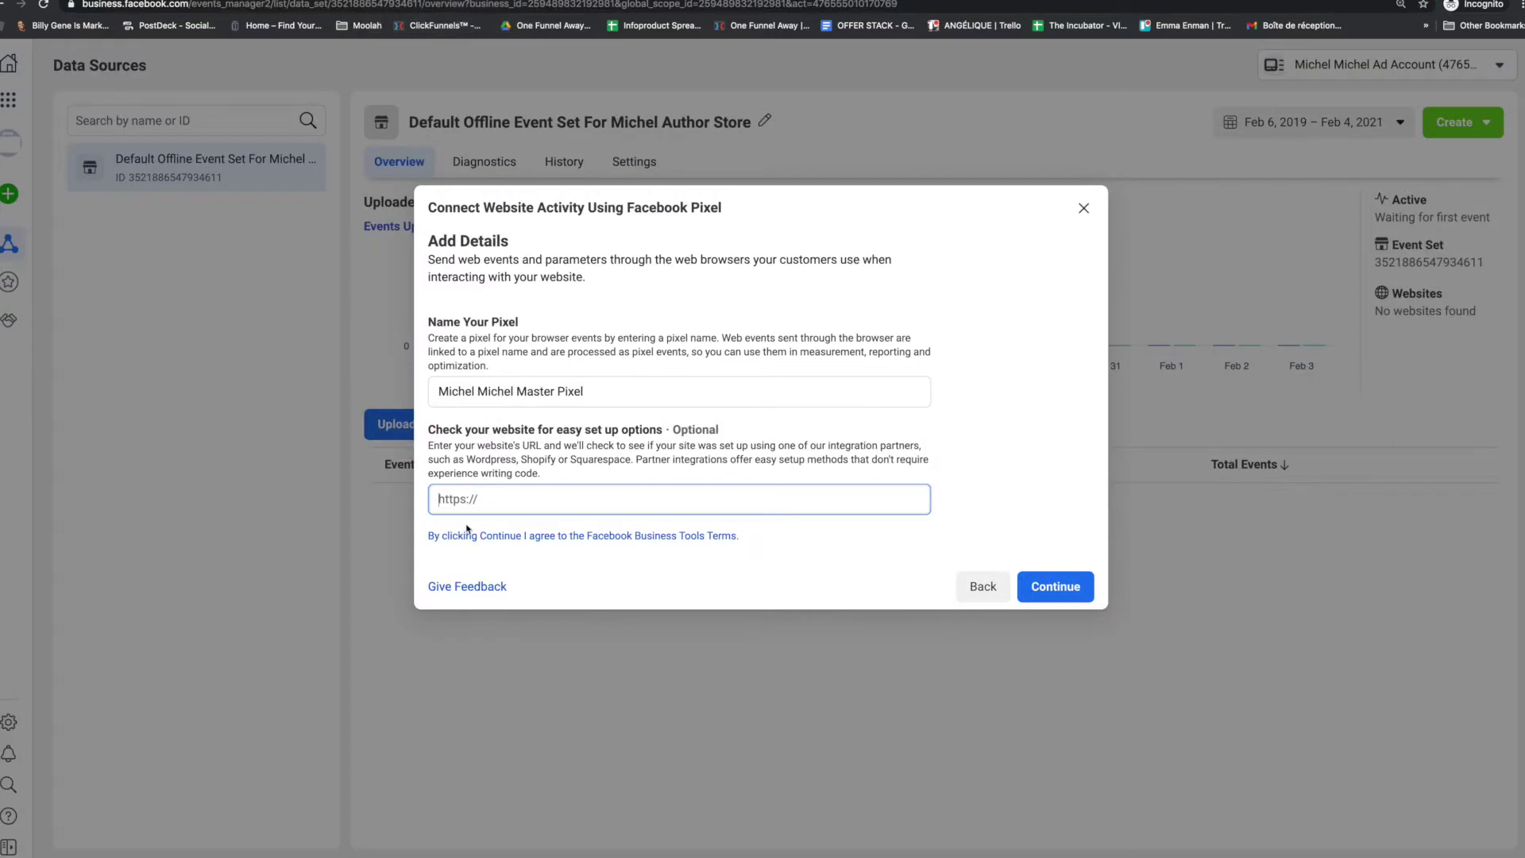
left_click(481, 501)
type("https://michelmichel.ca/")
left_click(1053, 588)
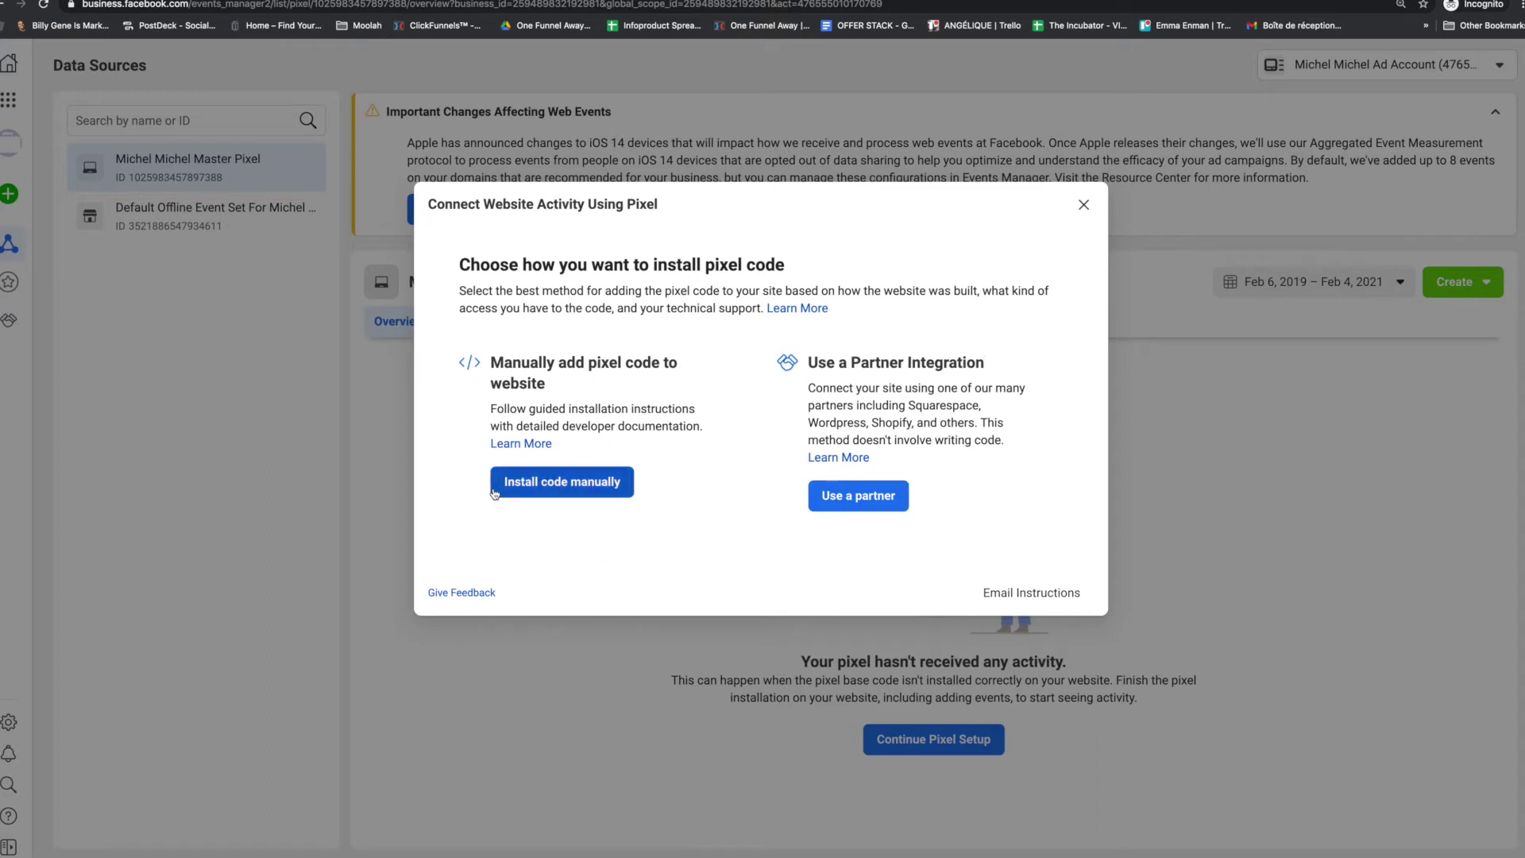
Step: Choose manual code installation, copy the pixel's base code, and continue
left_click(569, 484)
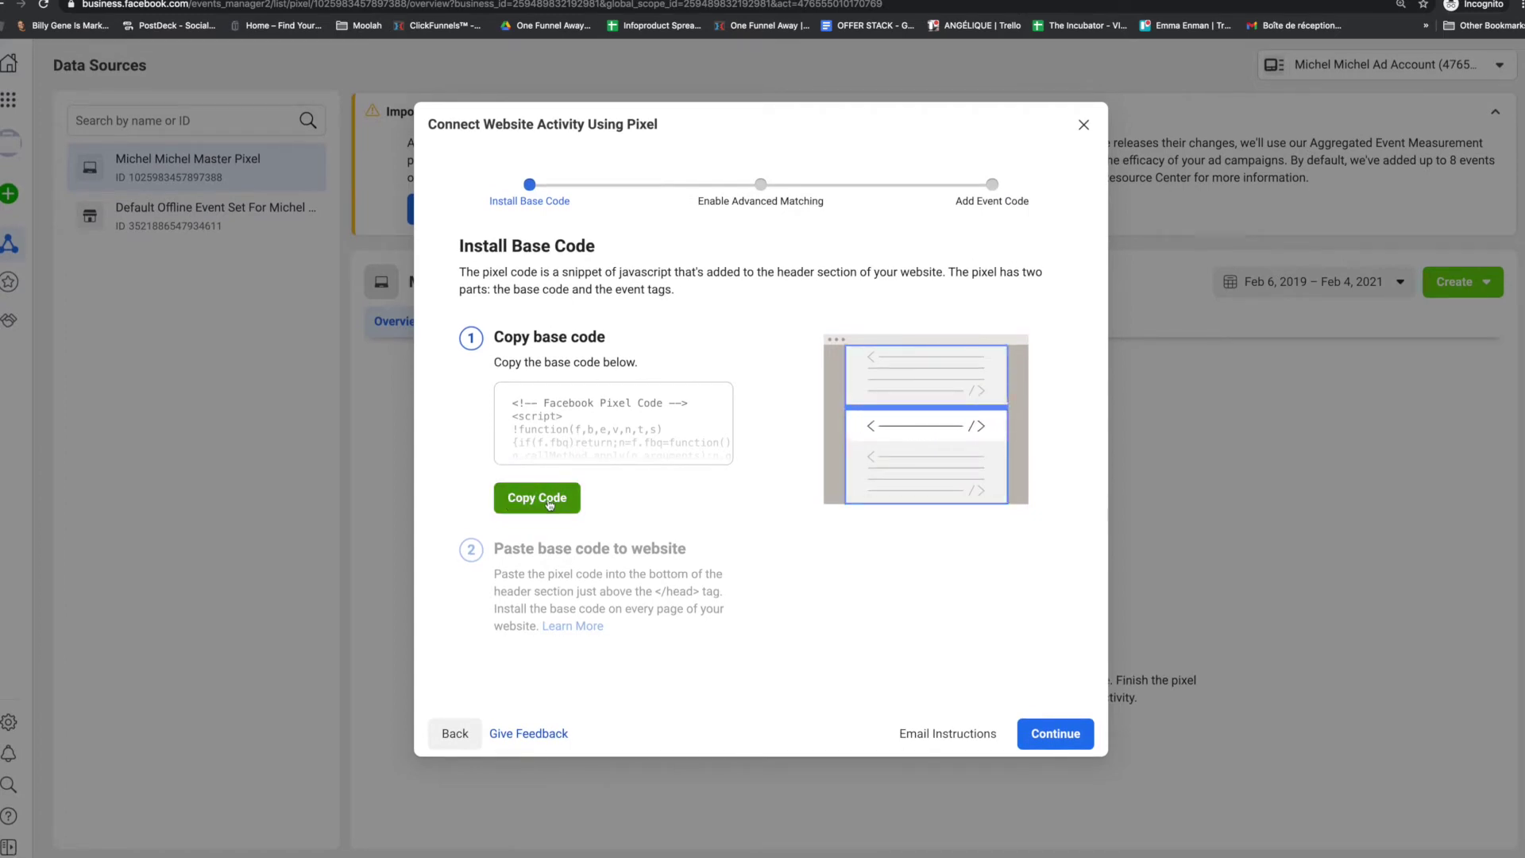
left_click(539, 503)
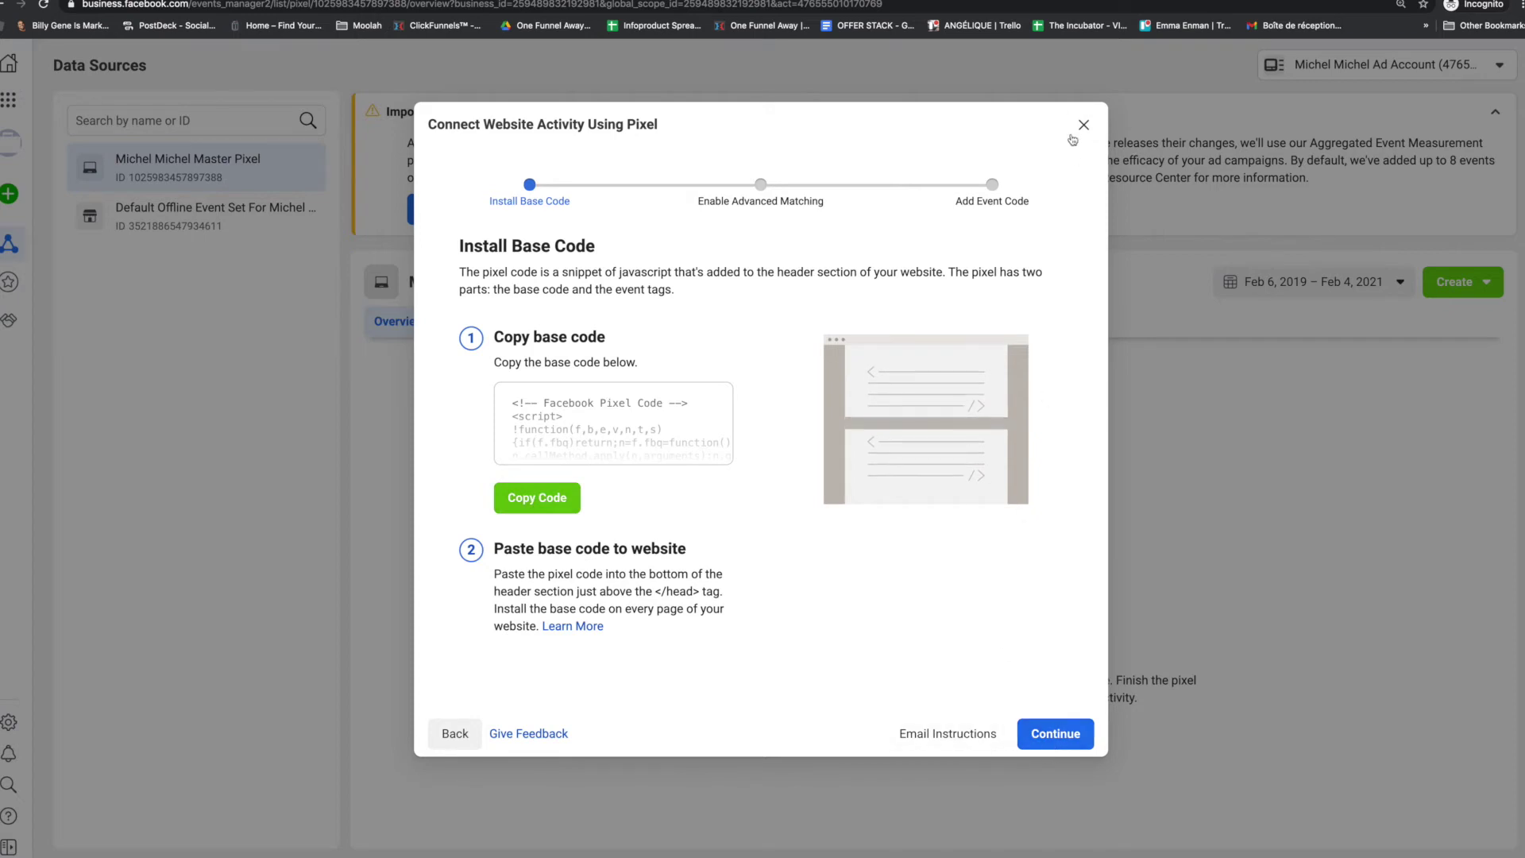
left_click(1043, 735)
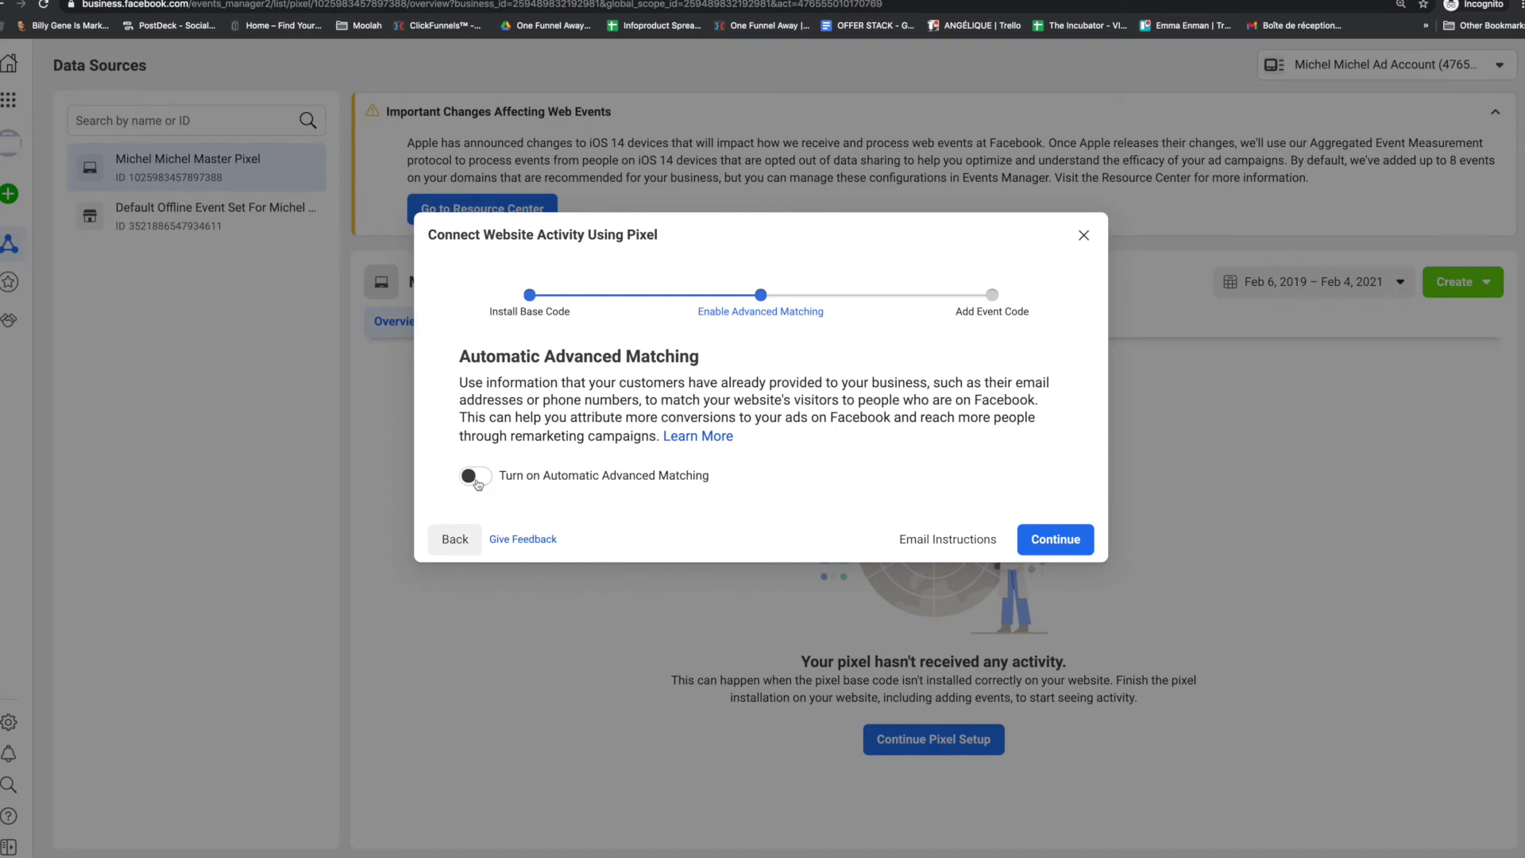
Step: Skip Automatic Advanced Matching and close the event setup tool to reach the pixel overview
left_click(1064, 540)
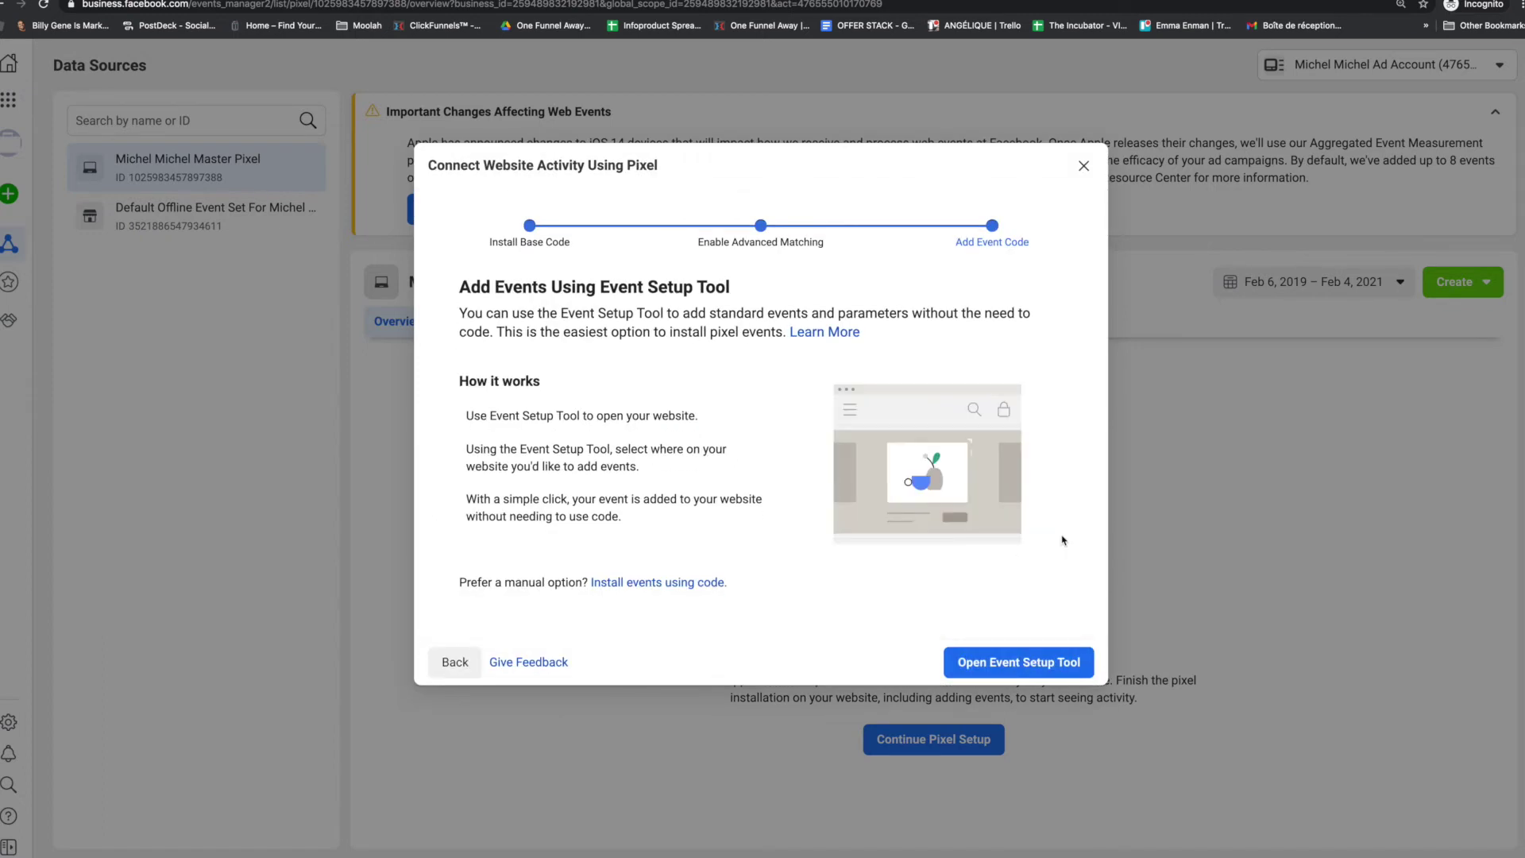
left_click(1009, 667)
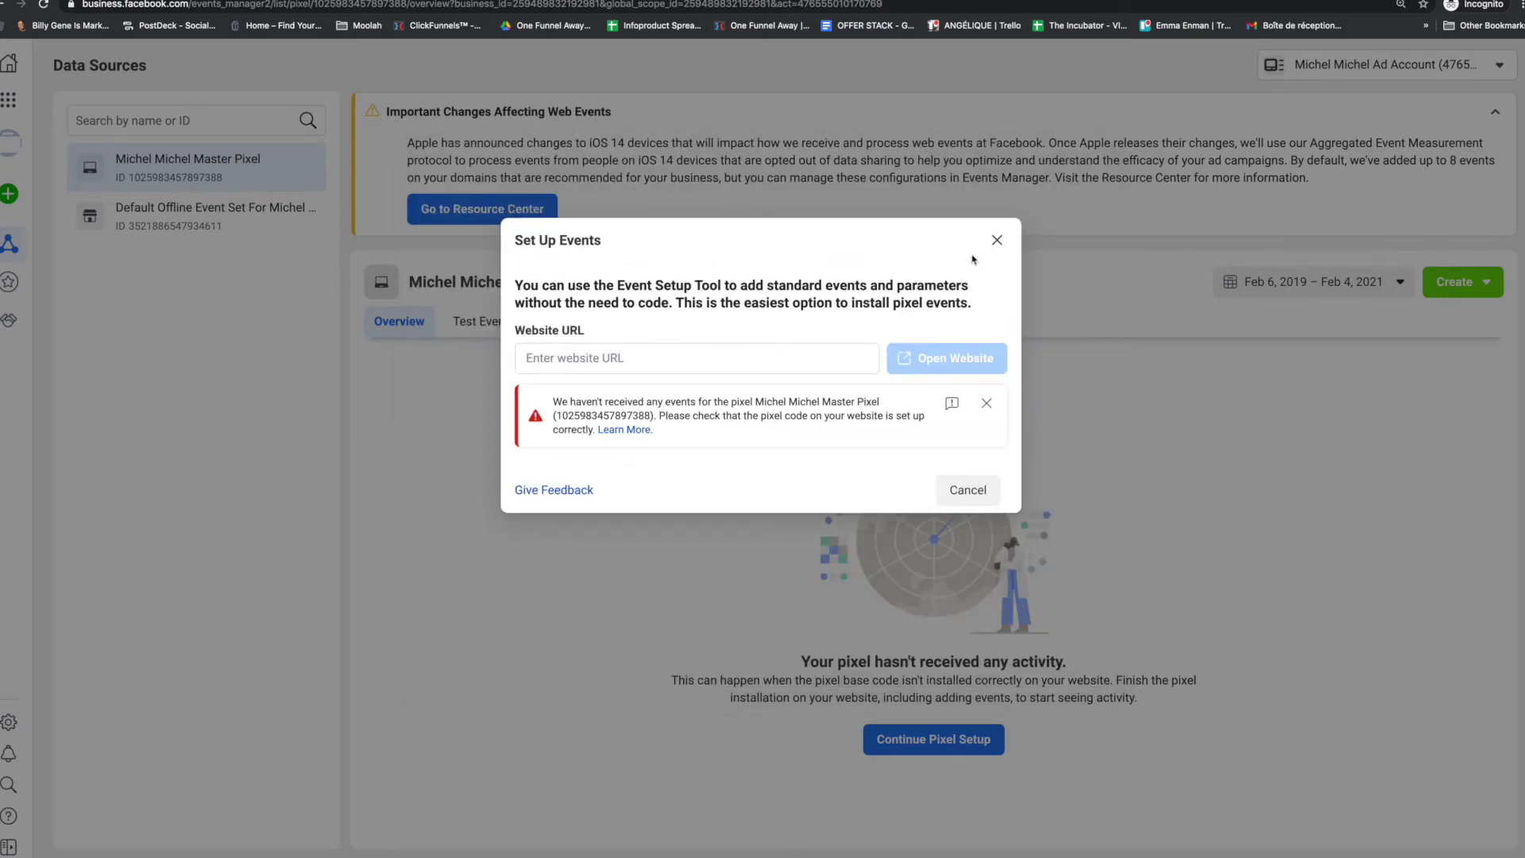
left_click(997, 240)
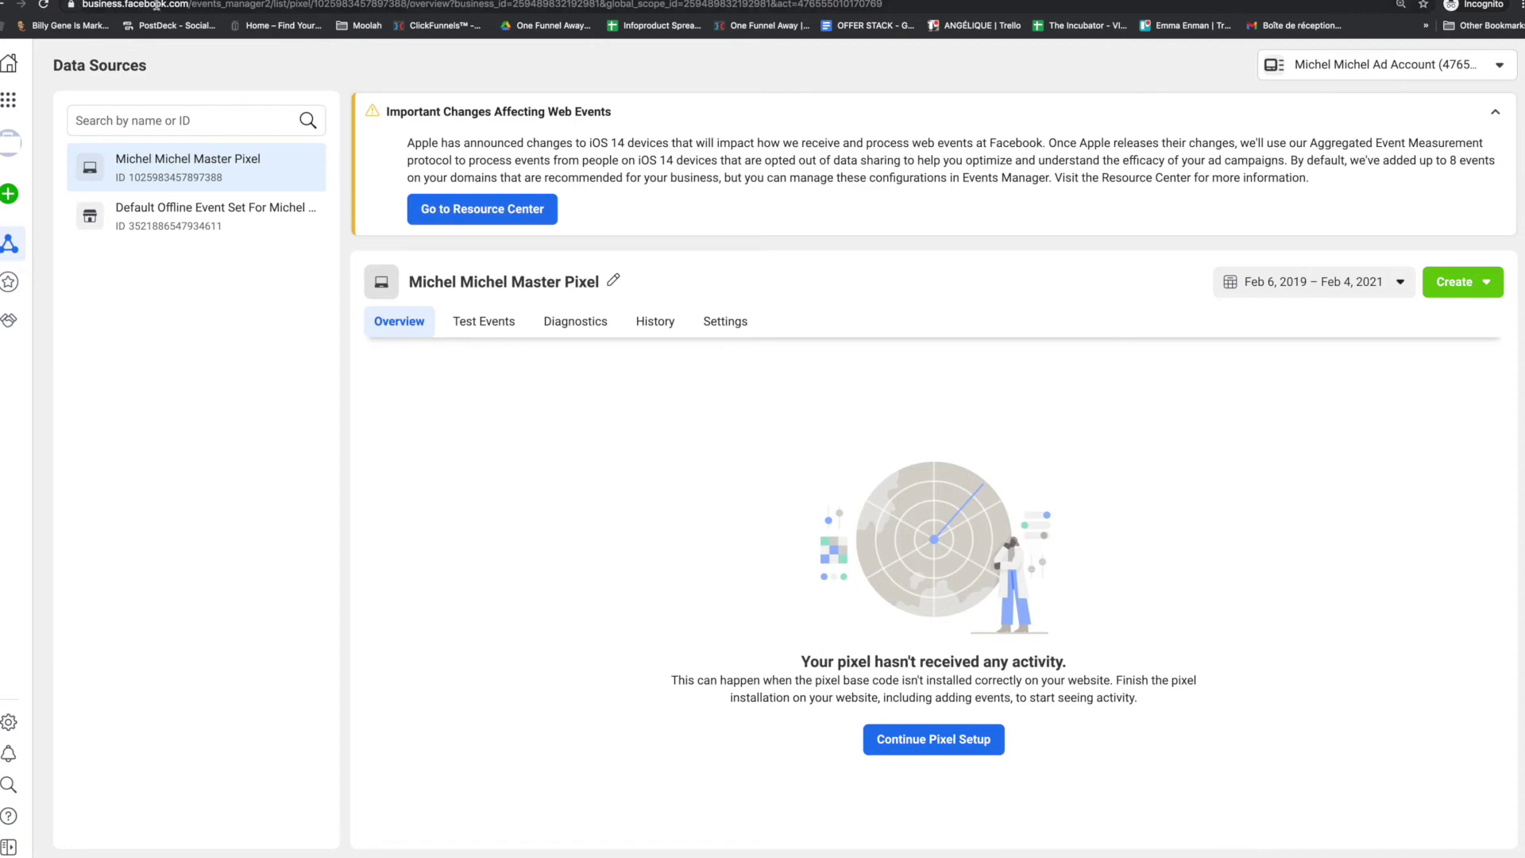
Step: Switch to Ads Manager via the Business Tools shortcuts and start a new campaign
left_click(8, 100)
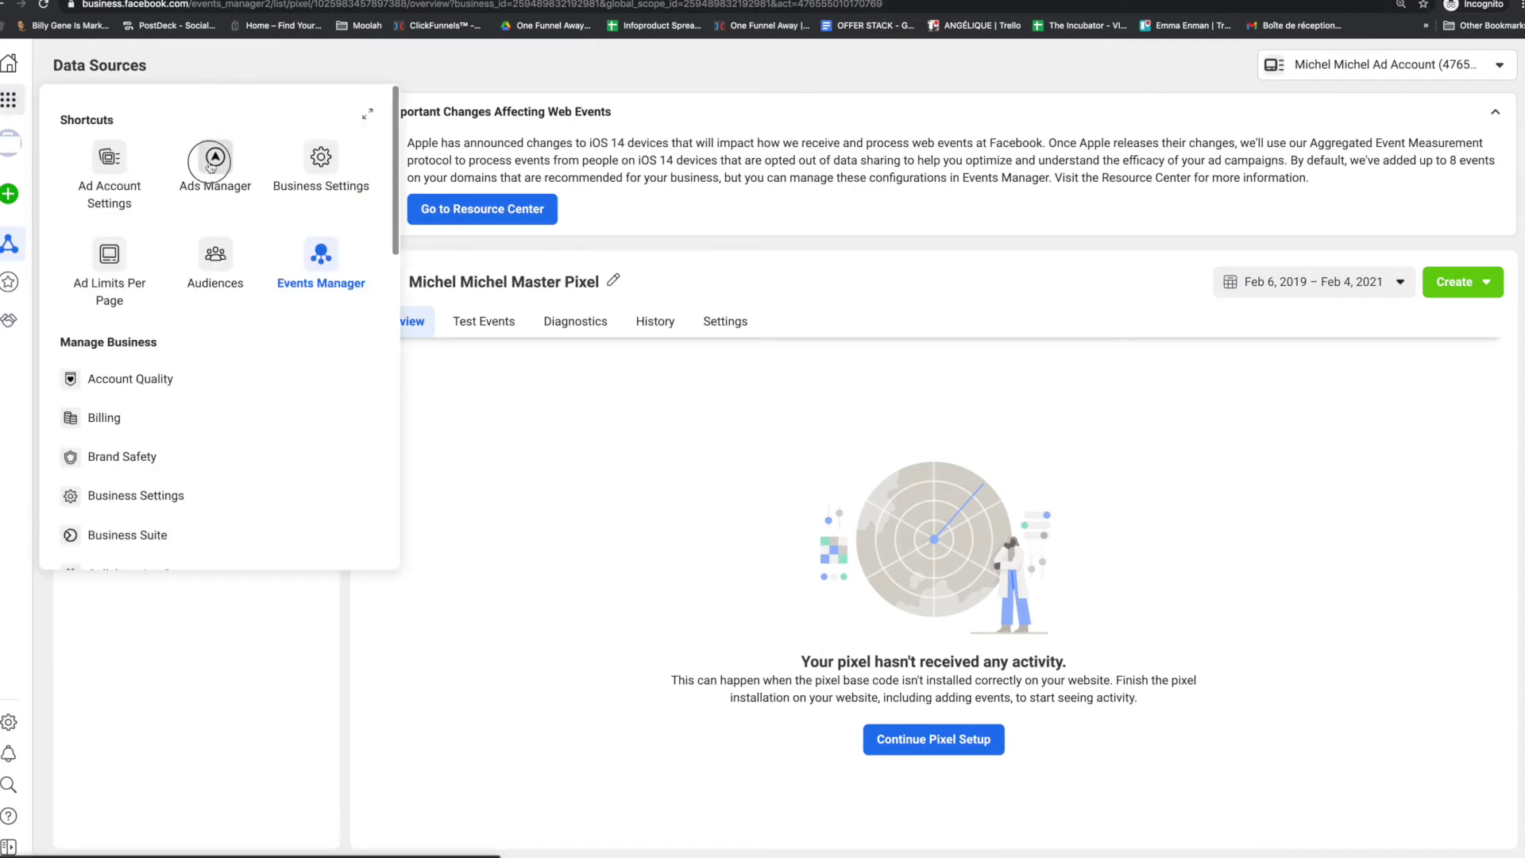
left_click(213, 189)
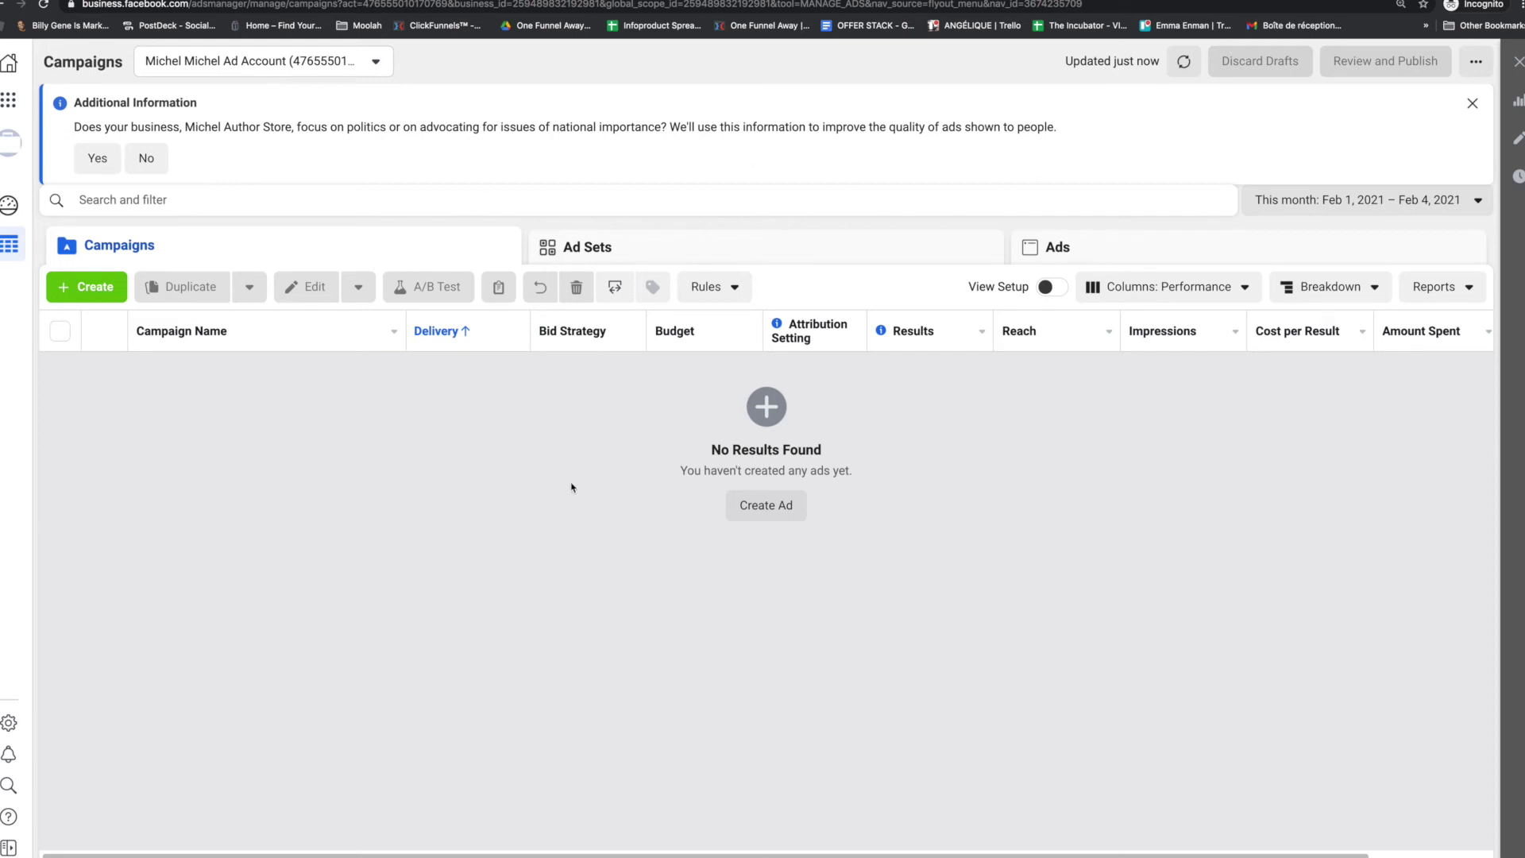
left_click(95, 288)
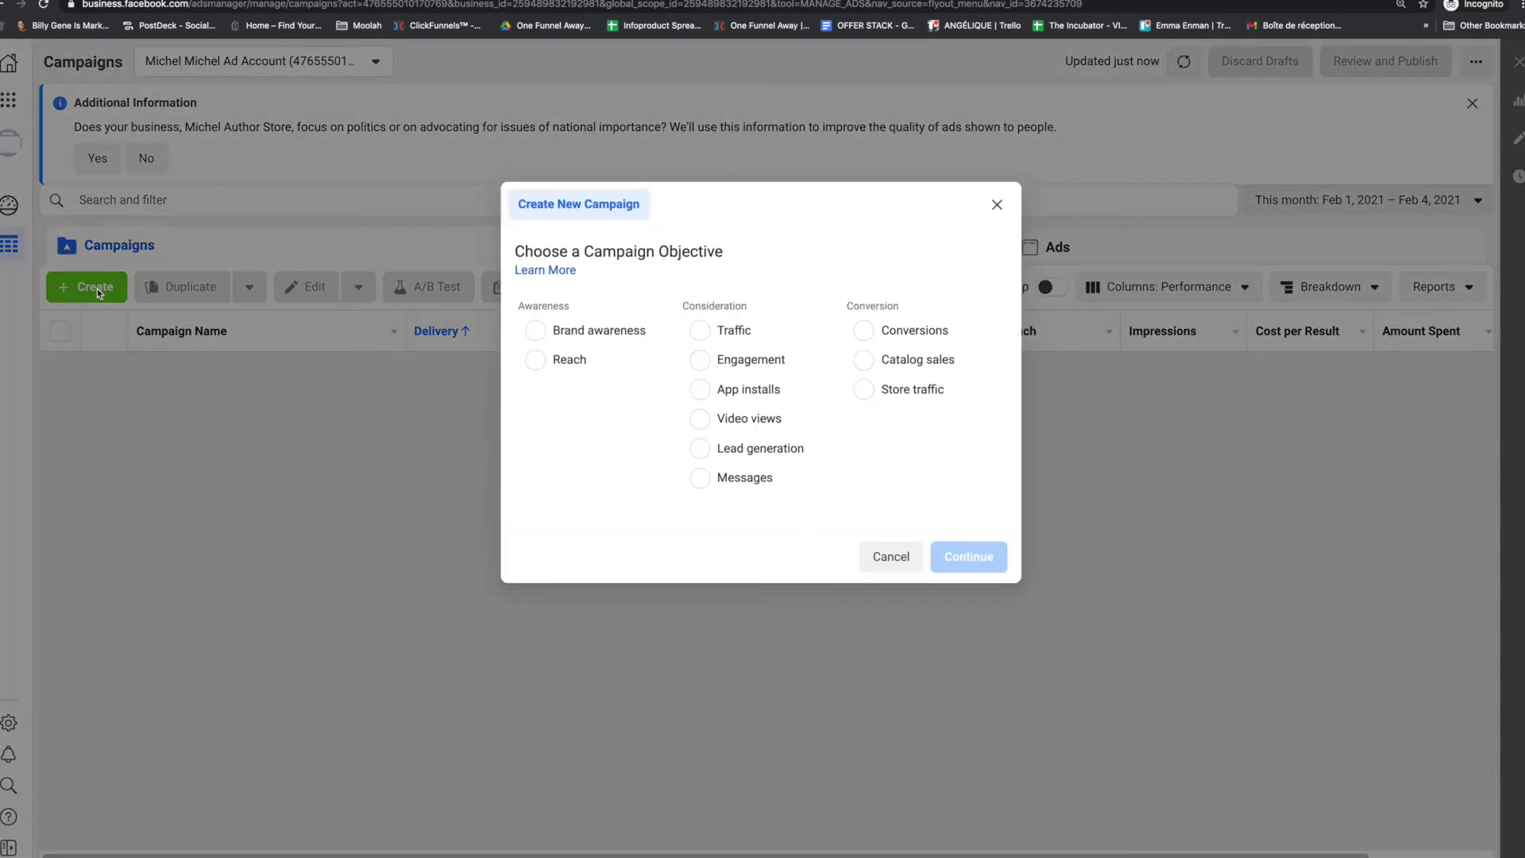
Step: Choose Traffic as the campaign objective and expand the naming fields
left_click_drag(582, 250, 746, 252)
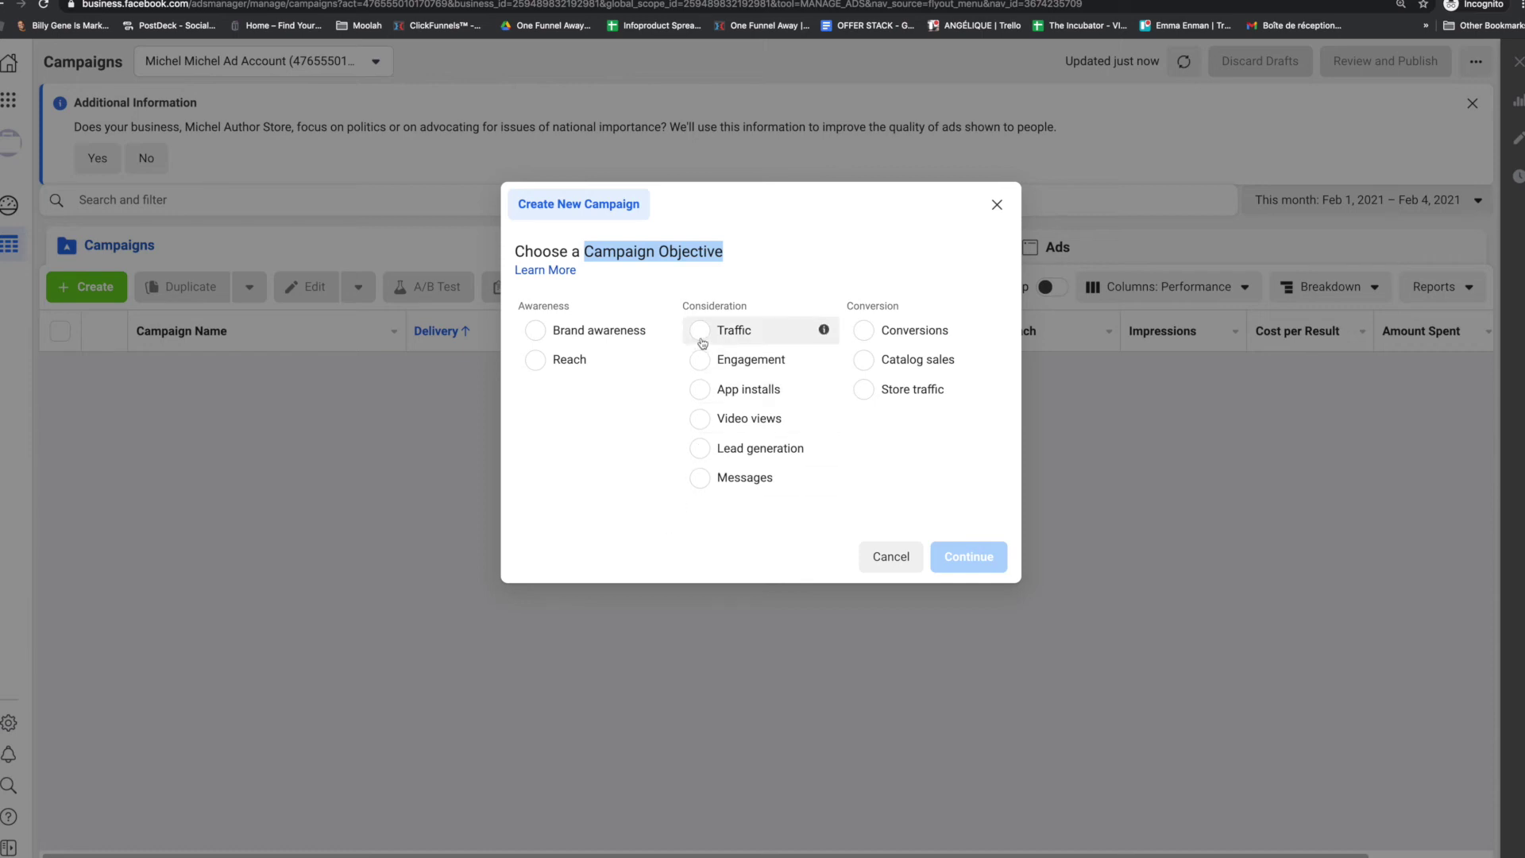
mouse_move(854, 337)
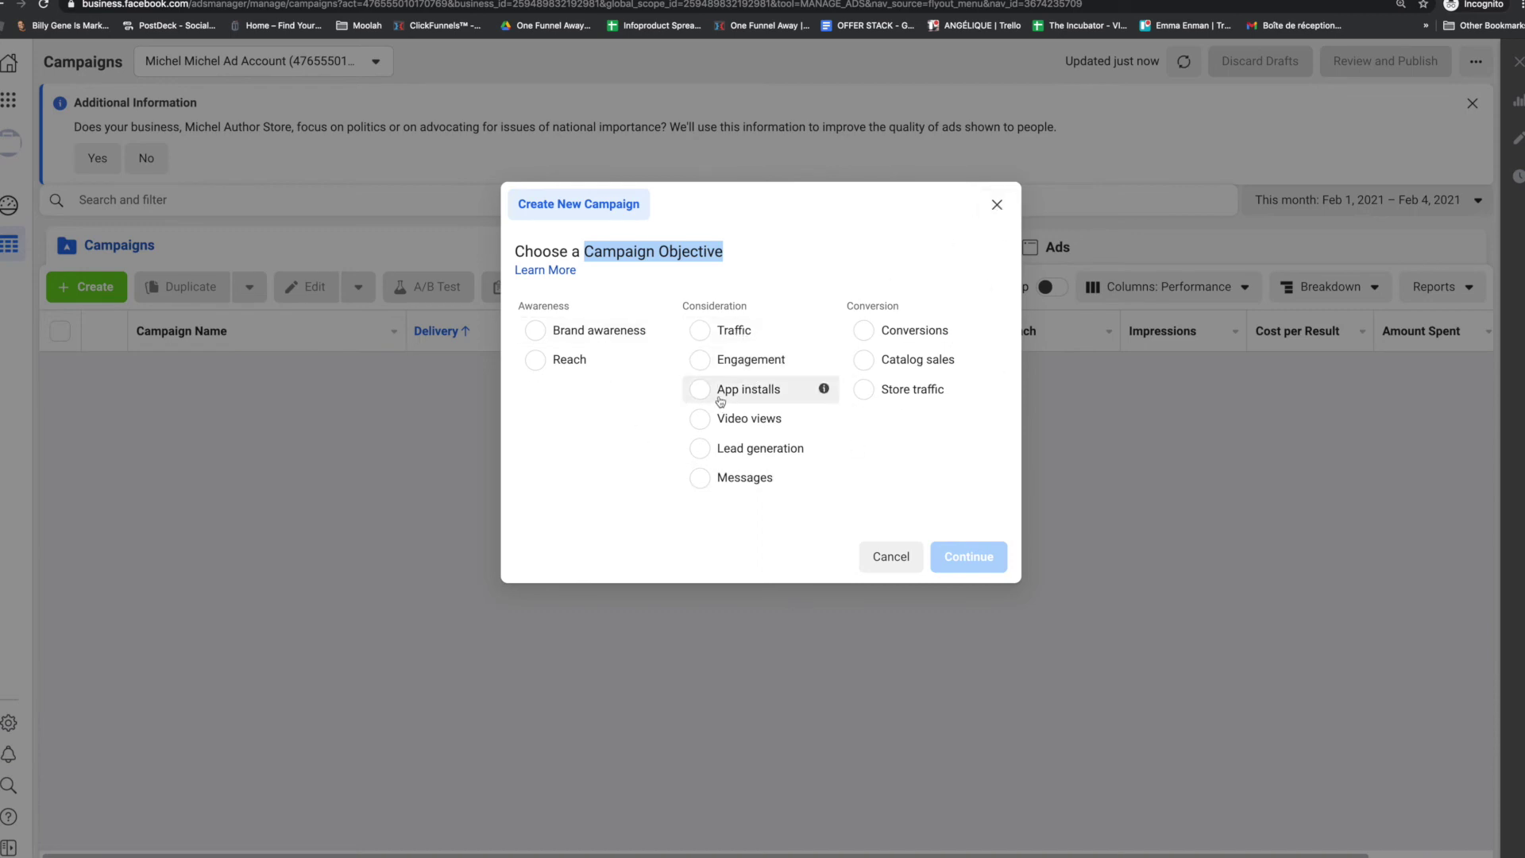
left_click(725, 333)
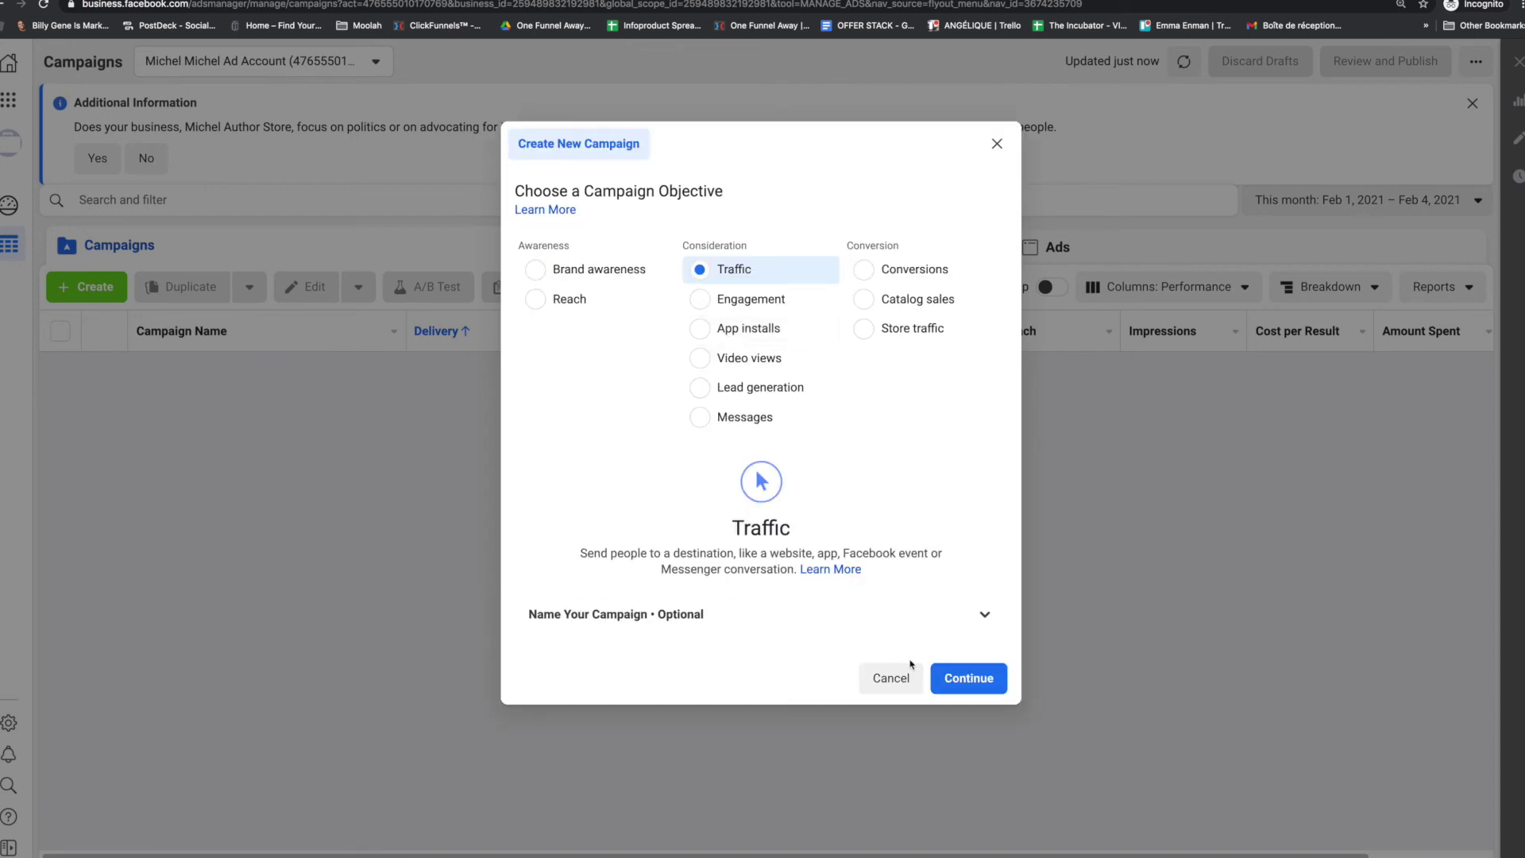
left_click(985, 616)
Step: Name the campaign 'Traffic - read essay 1', the ad set and ad '- read essay 1', and continue
left_click(675, 696)
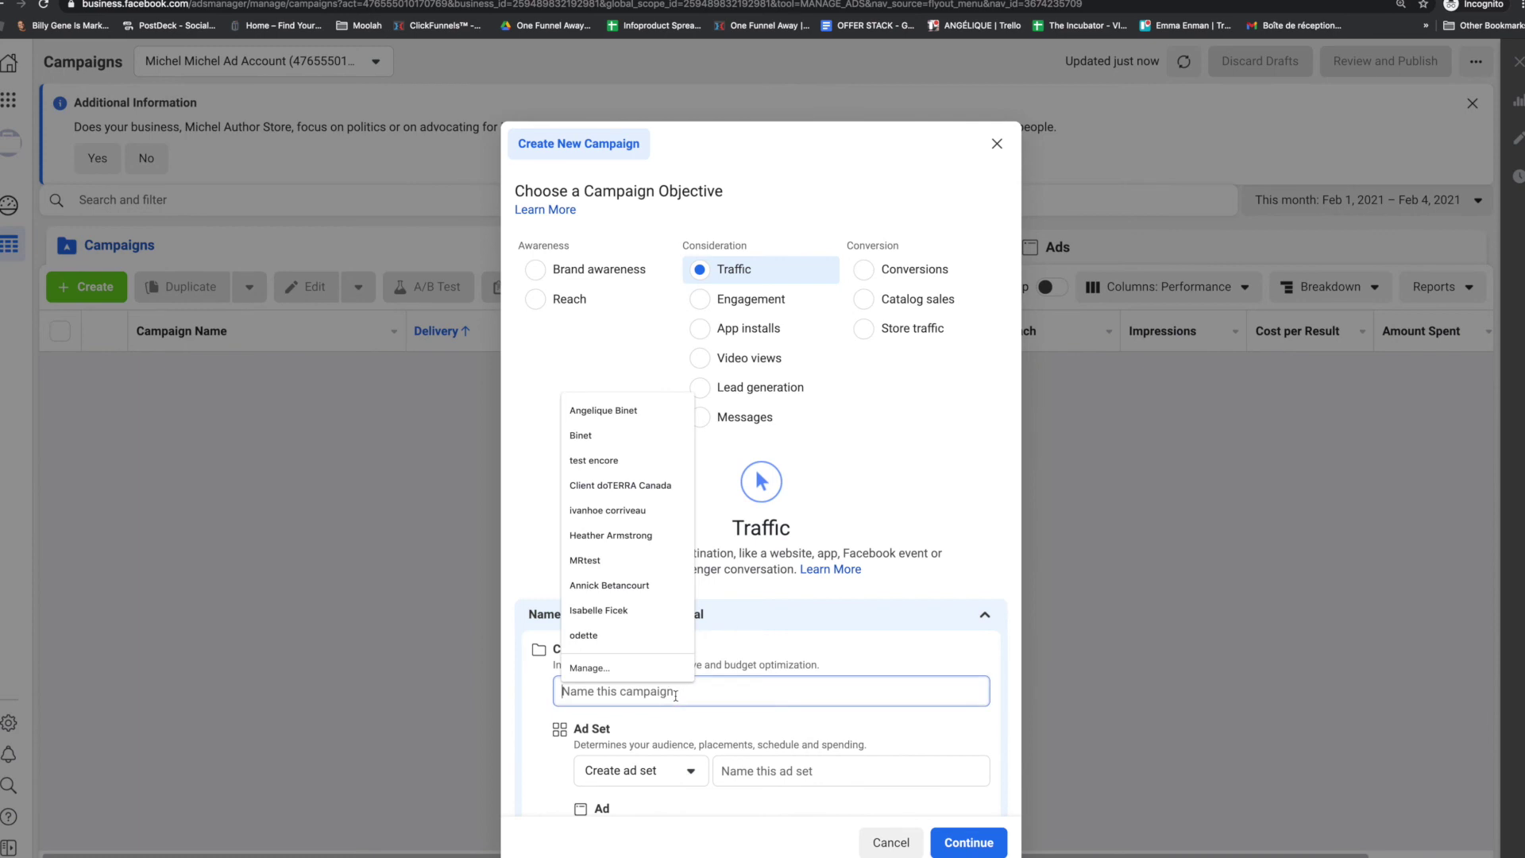
type("Traffic")
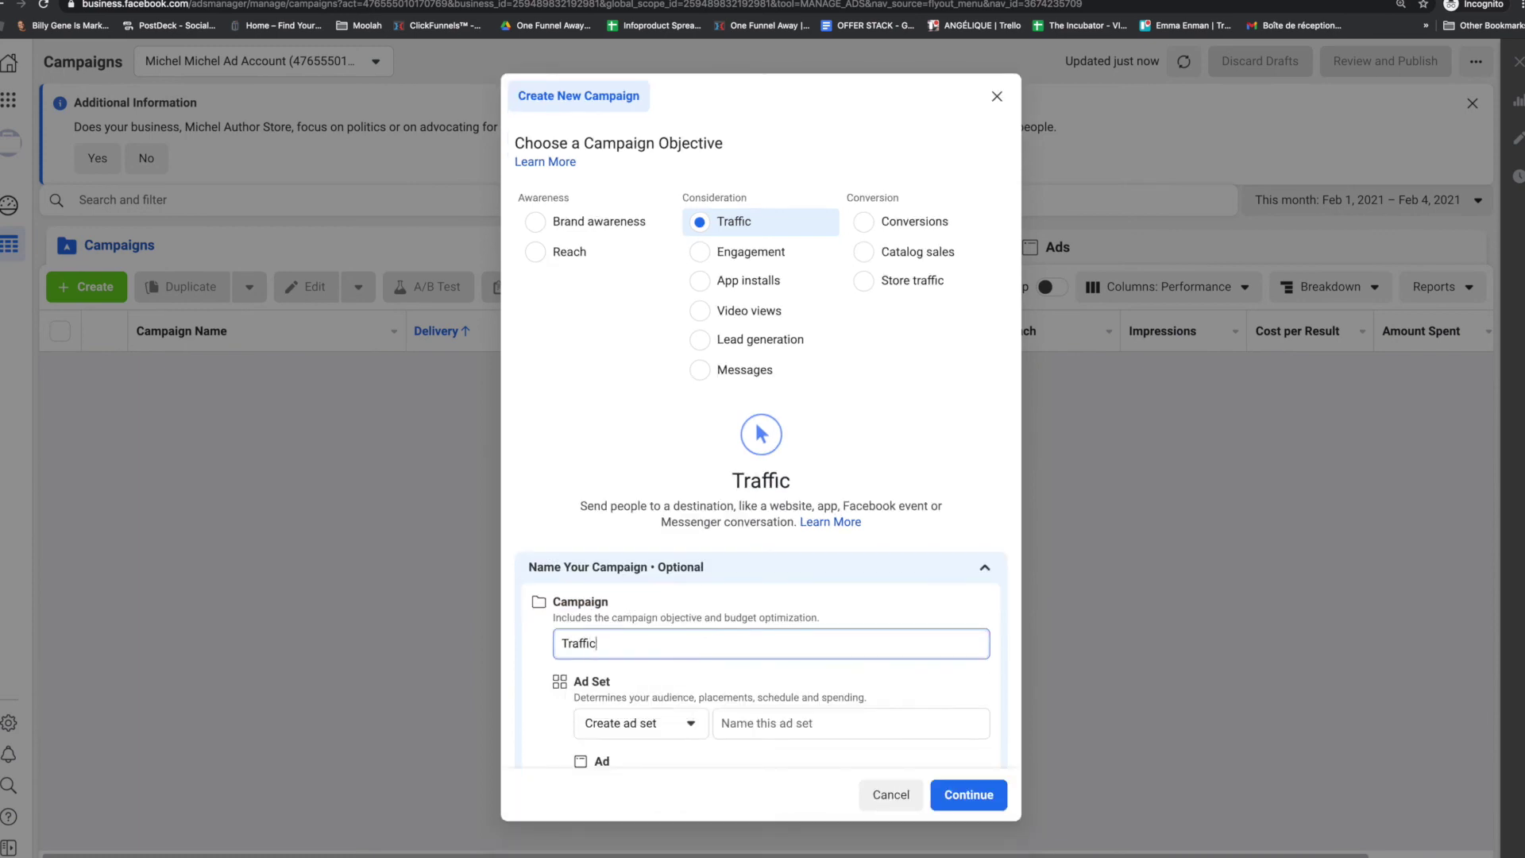
type(" - read ess")
scroll(735, 700, "down", 2)
left_click(752, 646)
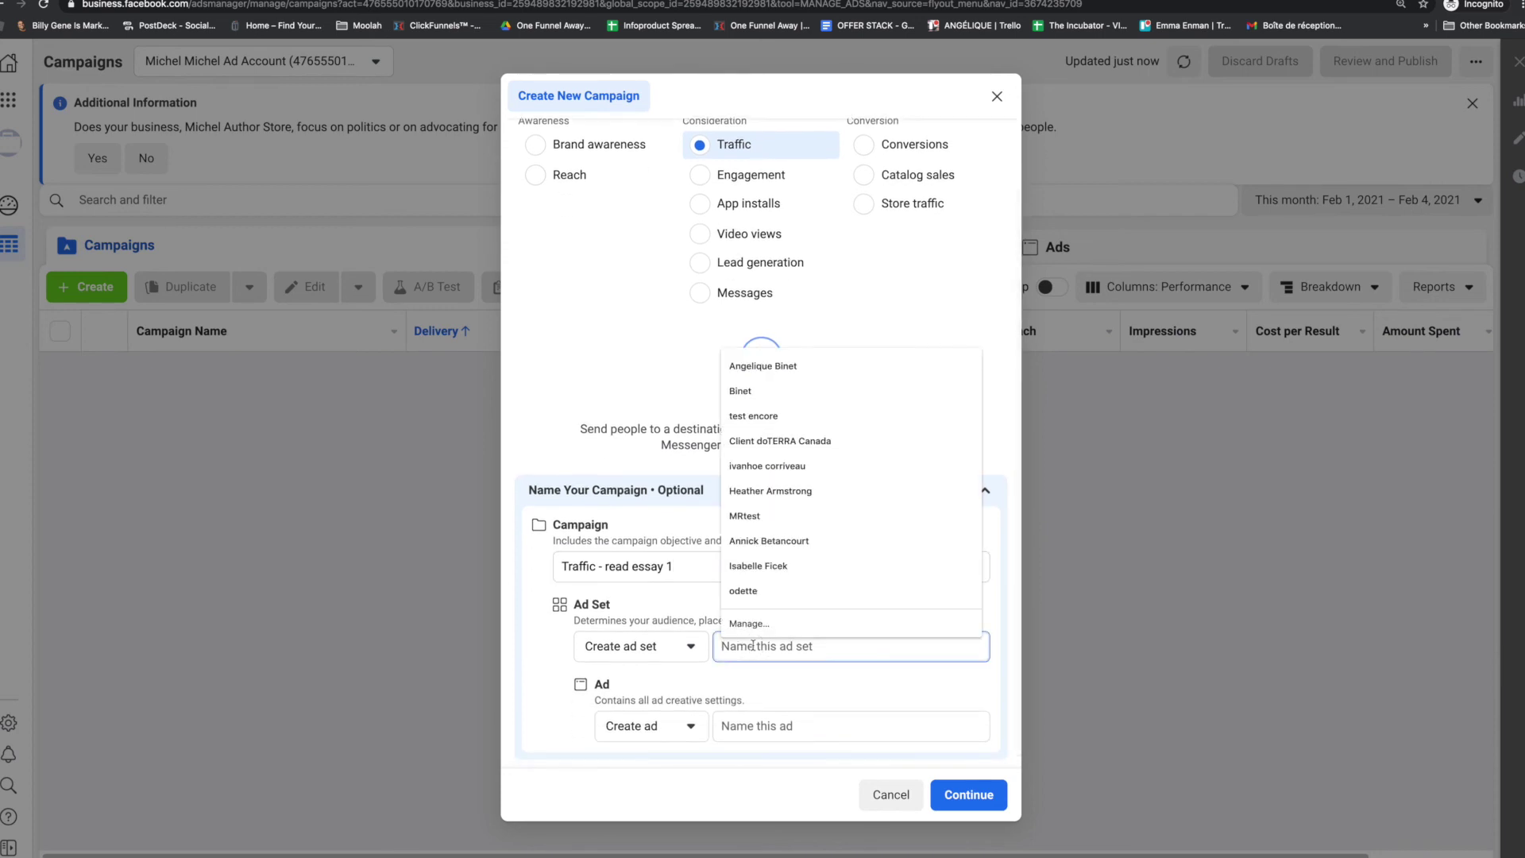
left_click_drag(674, 567, 597, 568)
key("ctrl+c")
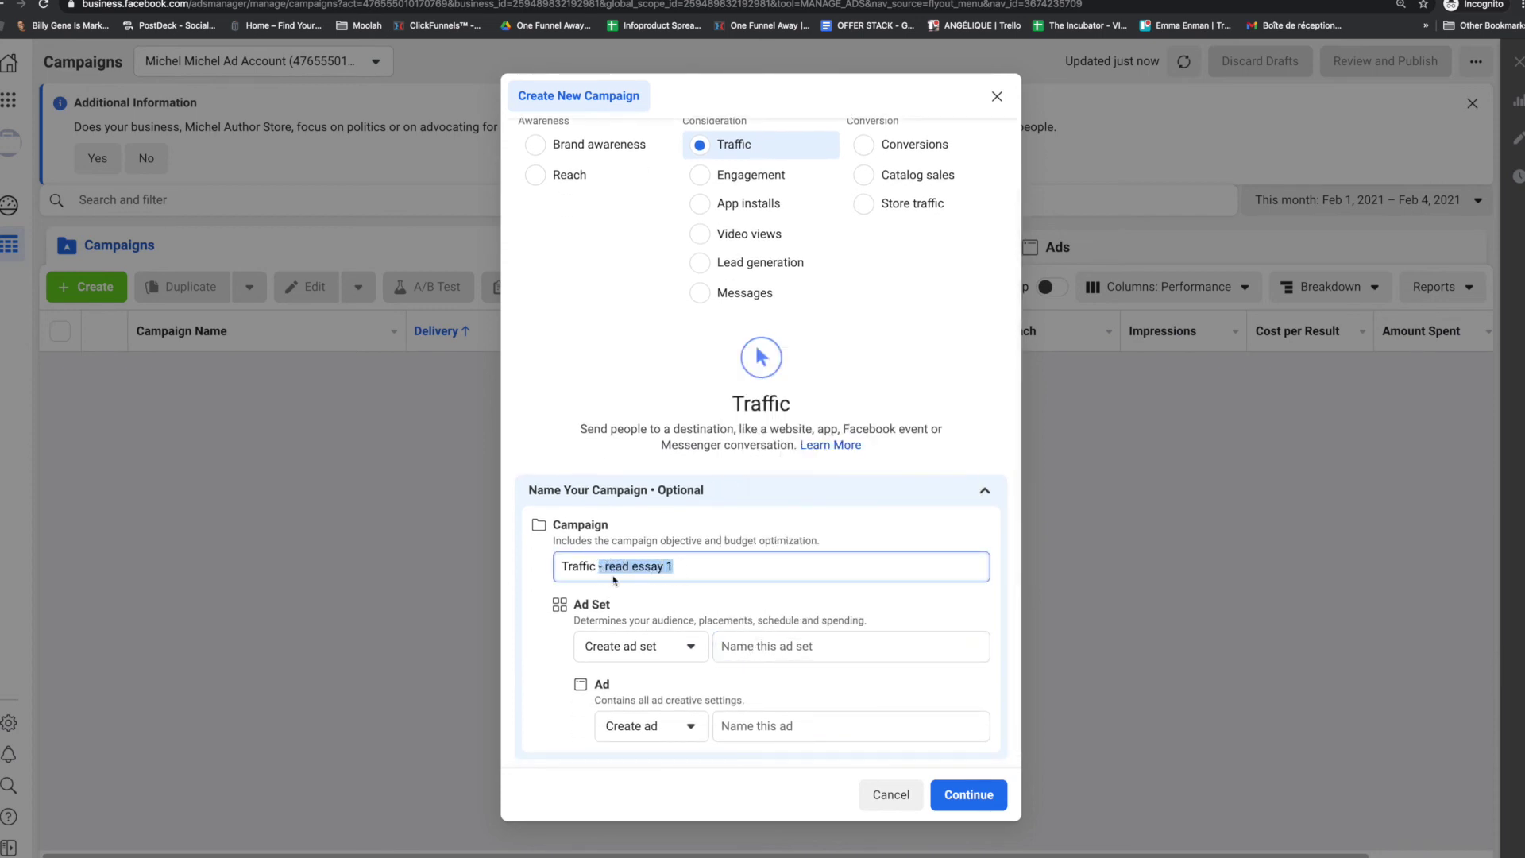
left_click(746, 645)
key("ctrl+v")
left_click(774, 725)
key("ctrl+v")
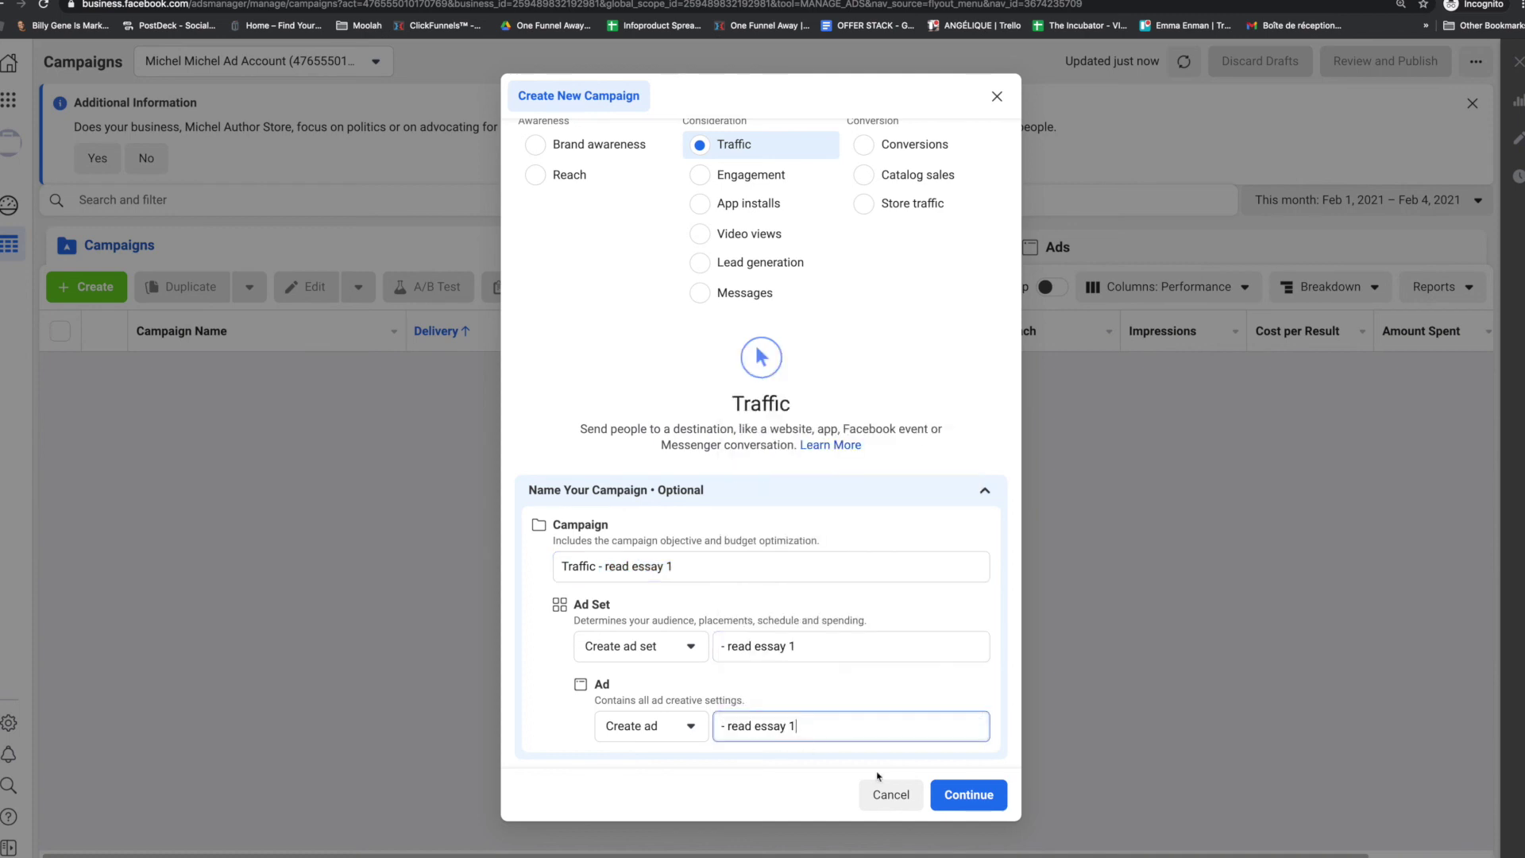
left_click(963, 798)
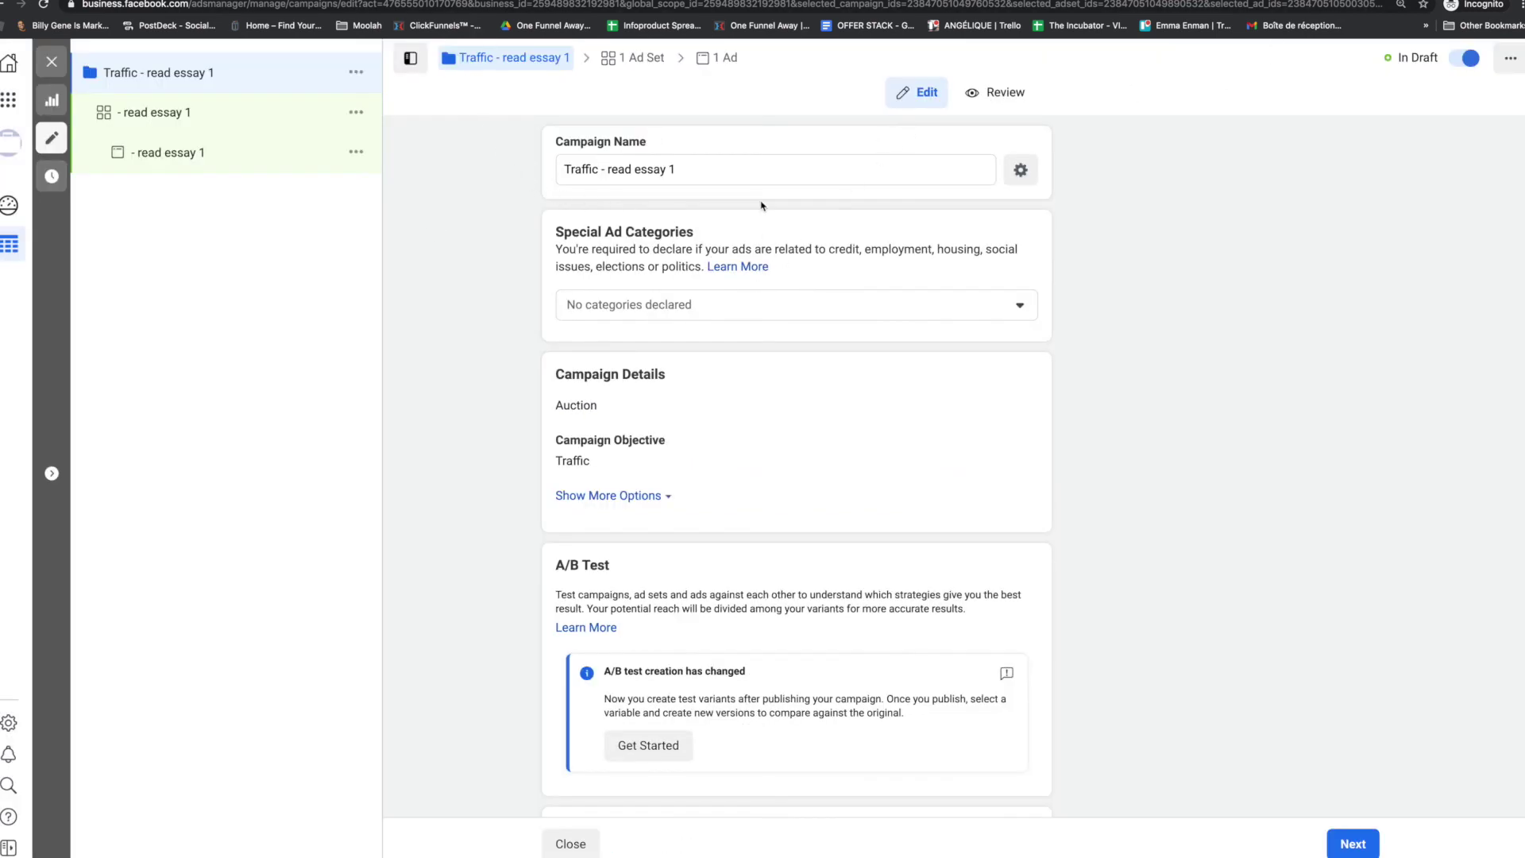
Step: Open the ad set settings and review the $20.00 daily budget and start date
scroll(783, 426, "down", 3)
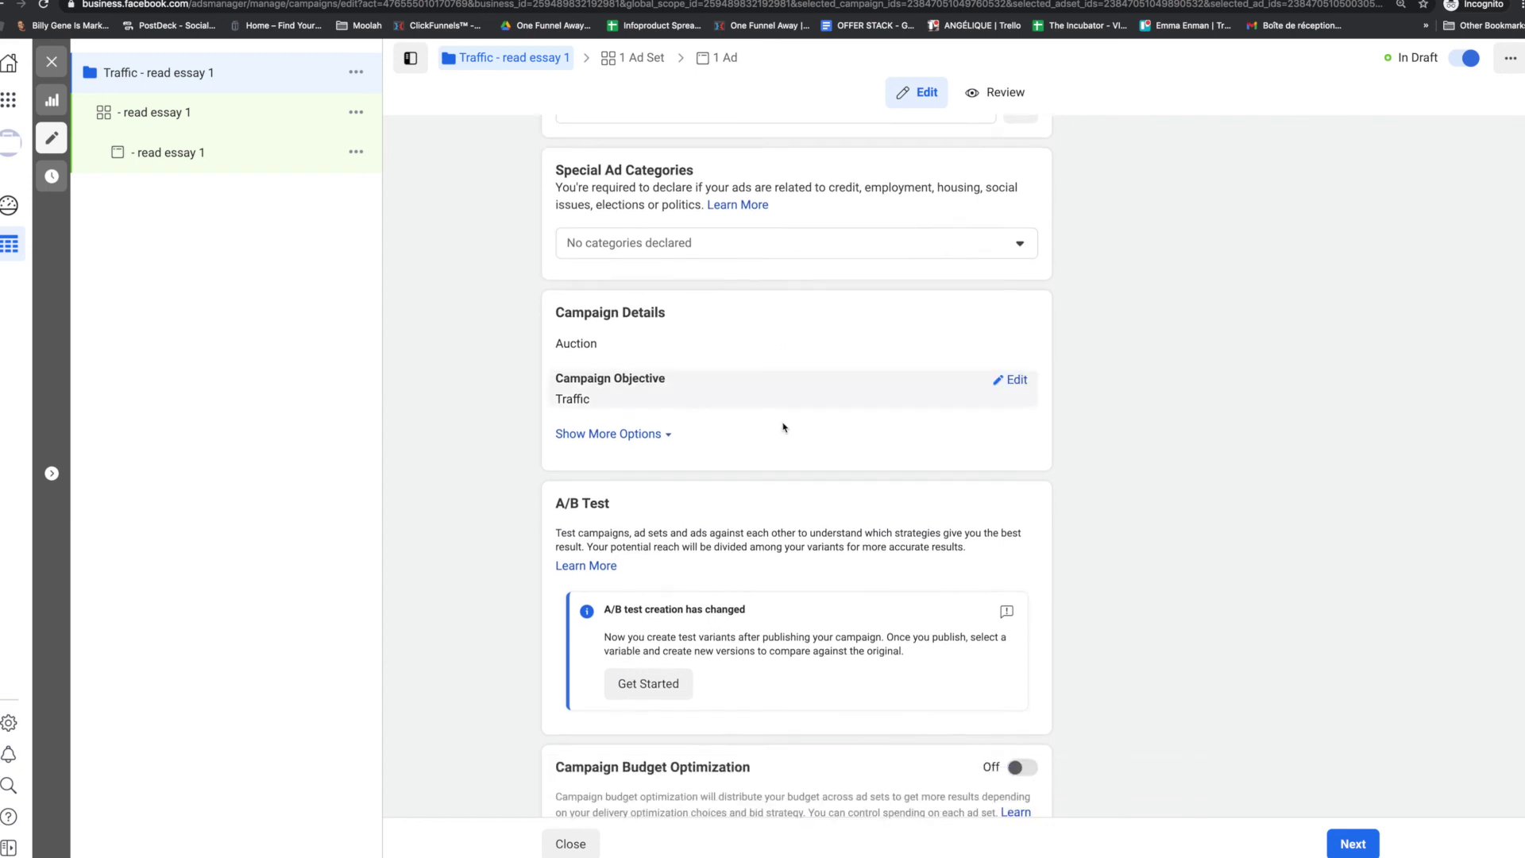
scroll(783, 427, "up", 3)
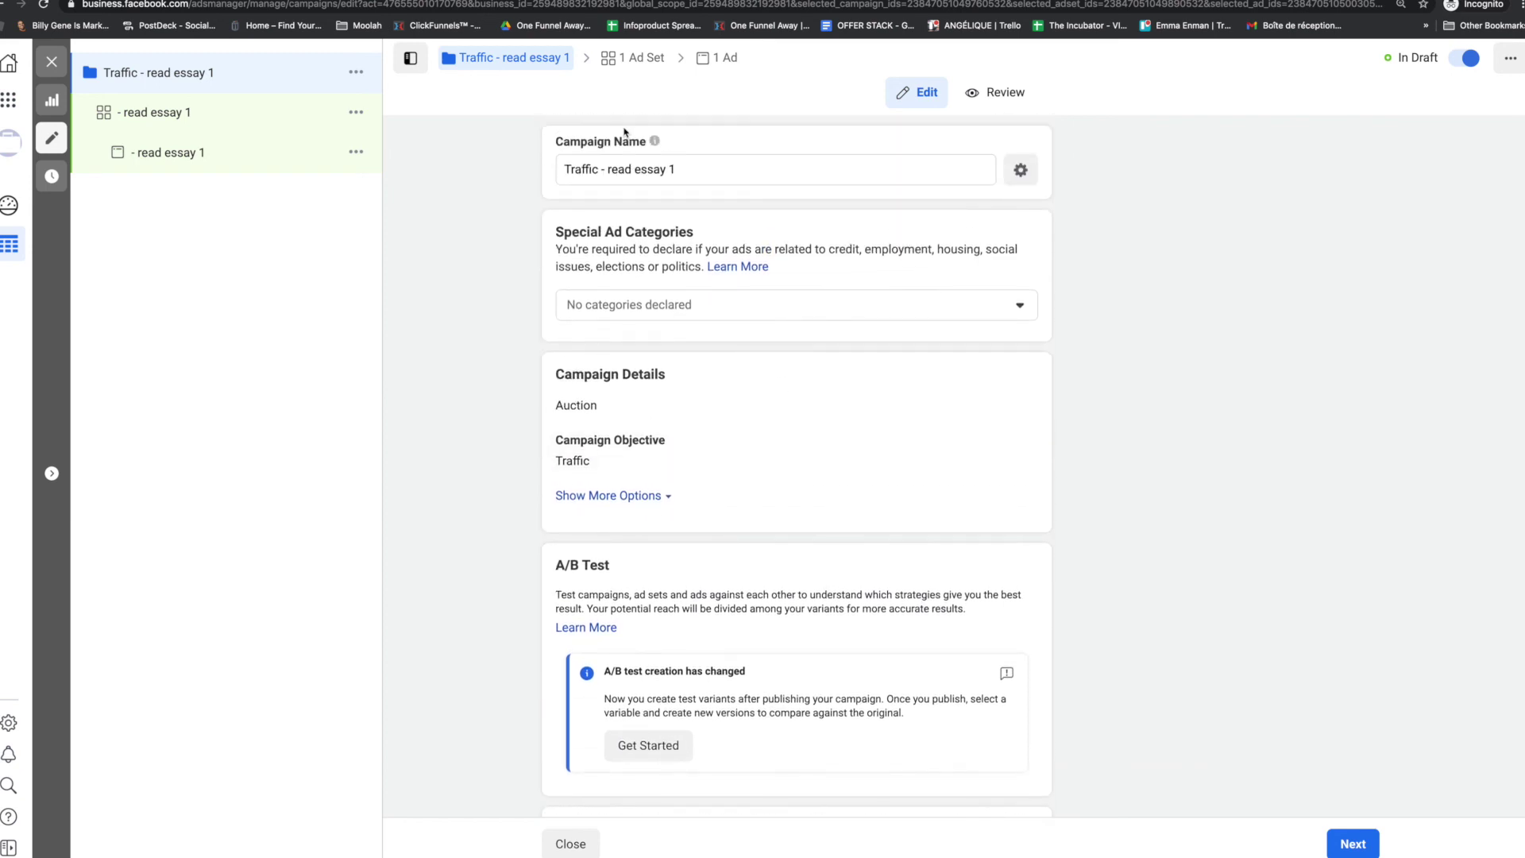
left_click(641, 64)
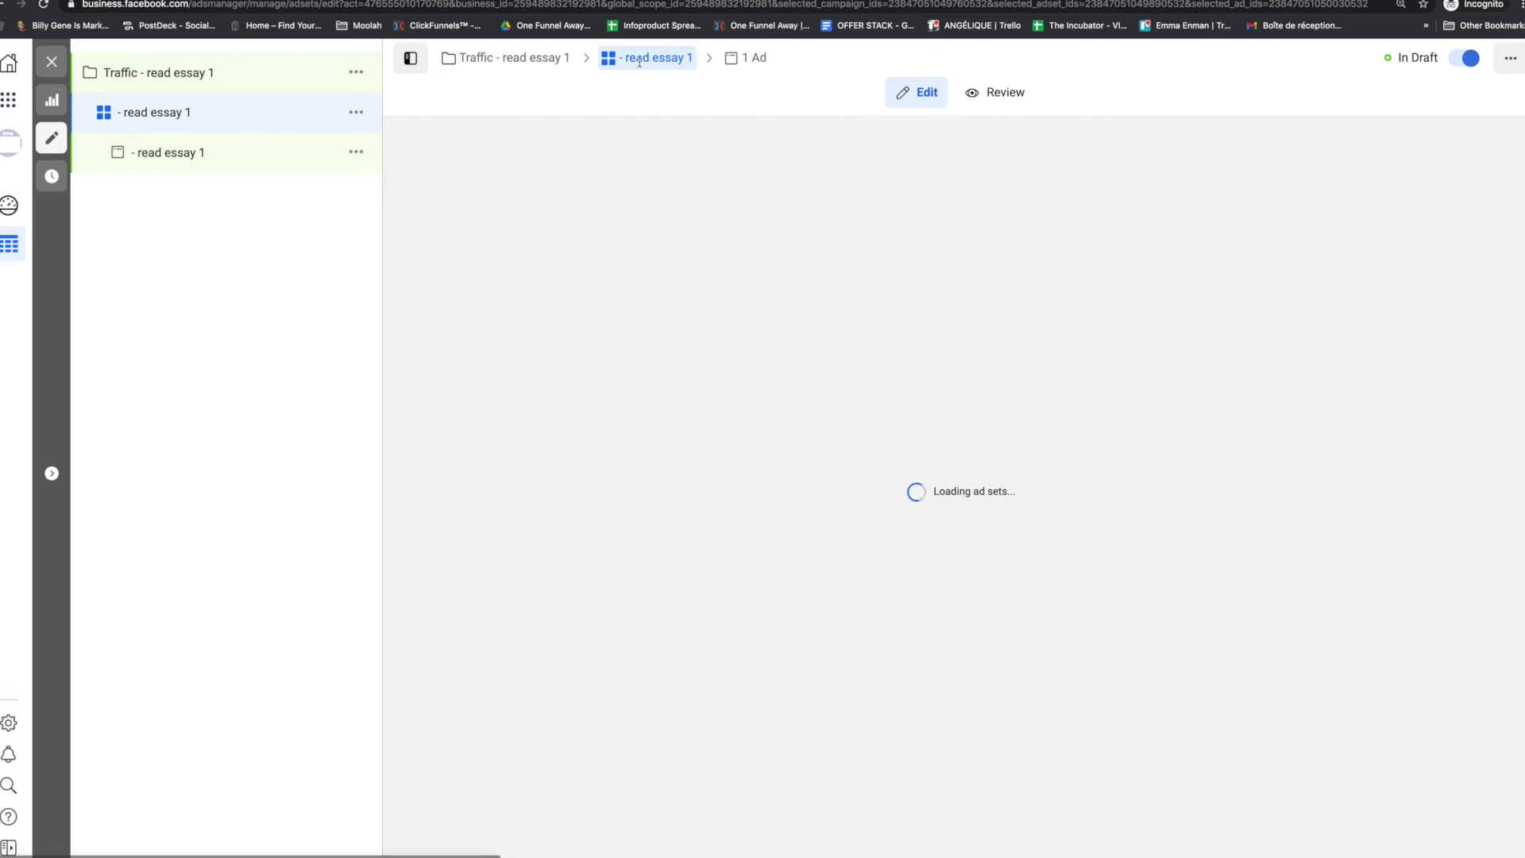
scroll(927, 482, "down", 5)
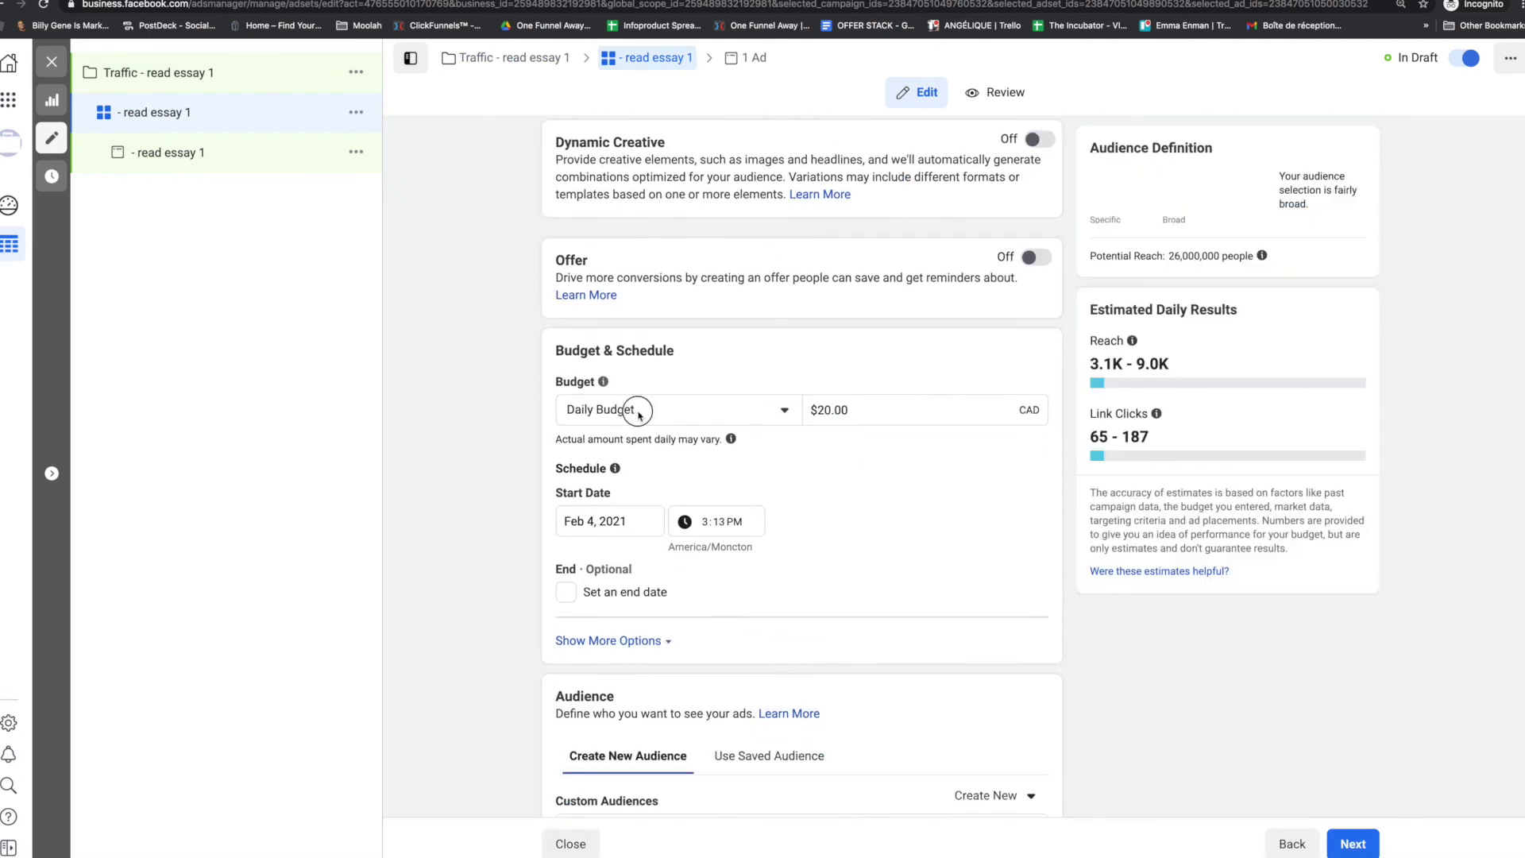
left_click(719, 410)
left_click(762, 419)
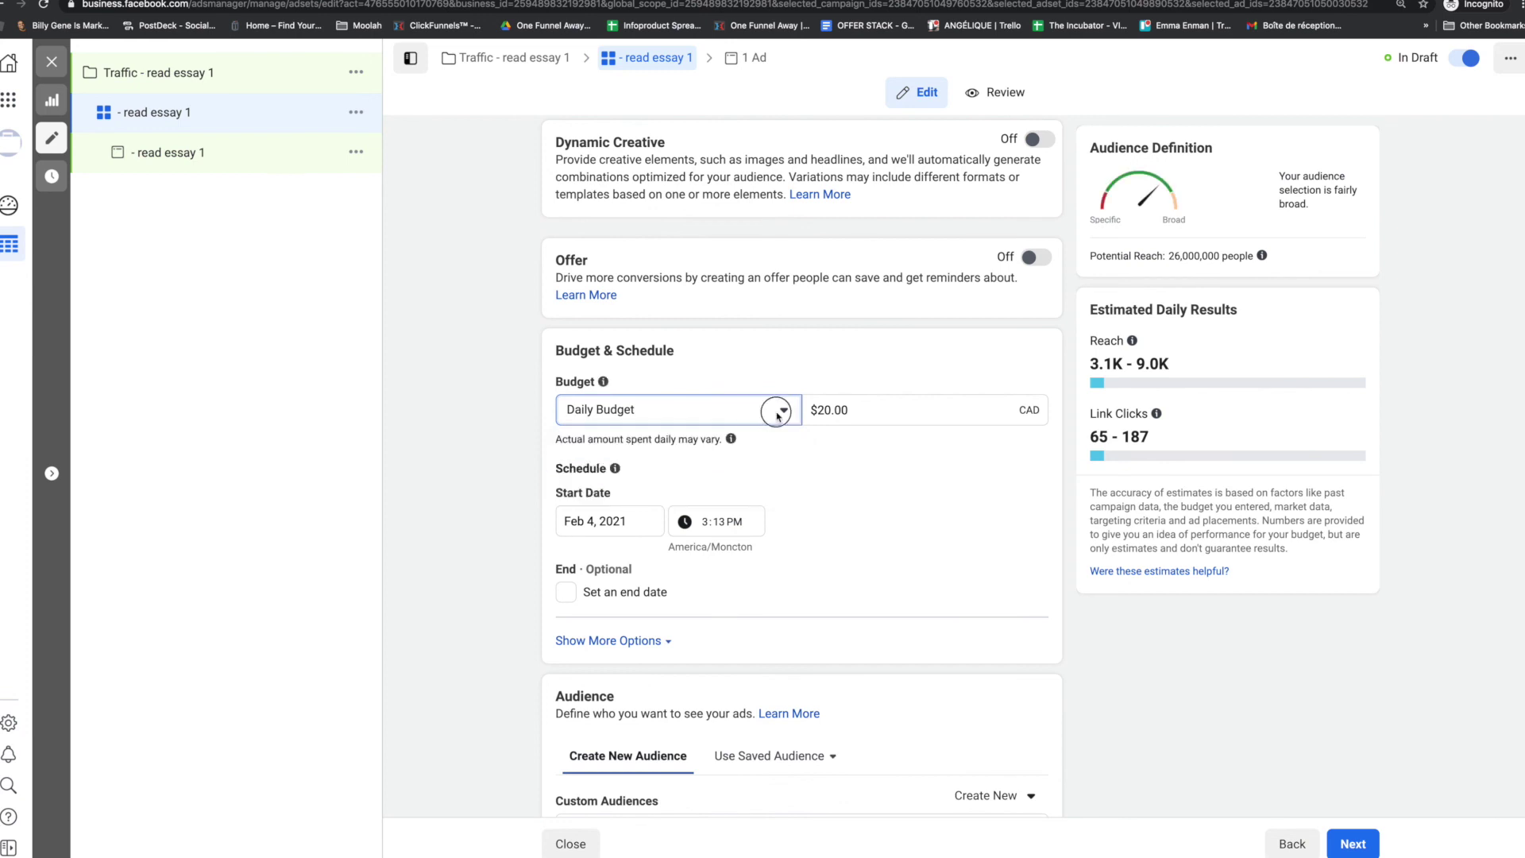
left_click(778, 413)
left_click(593, 536)
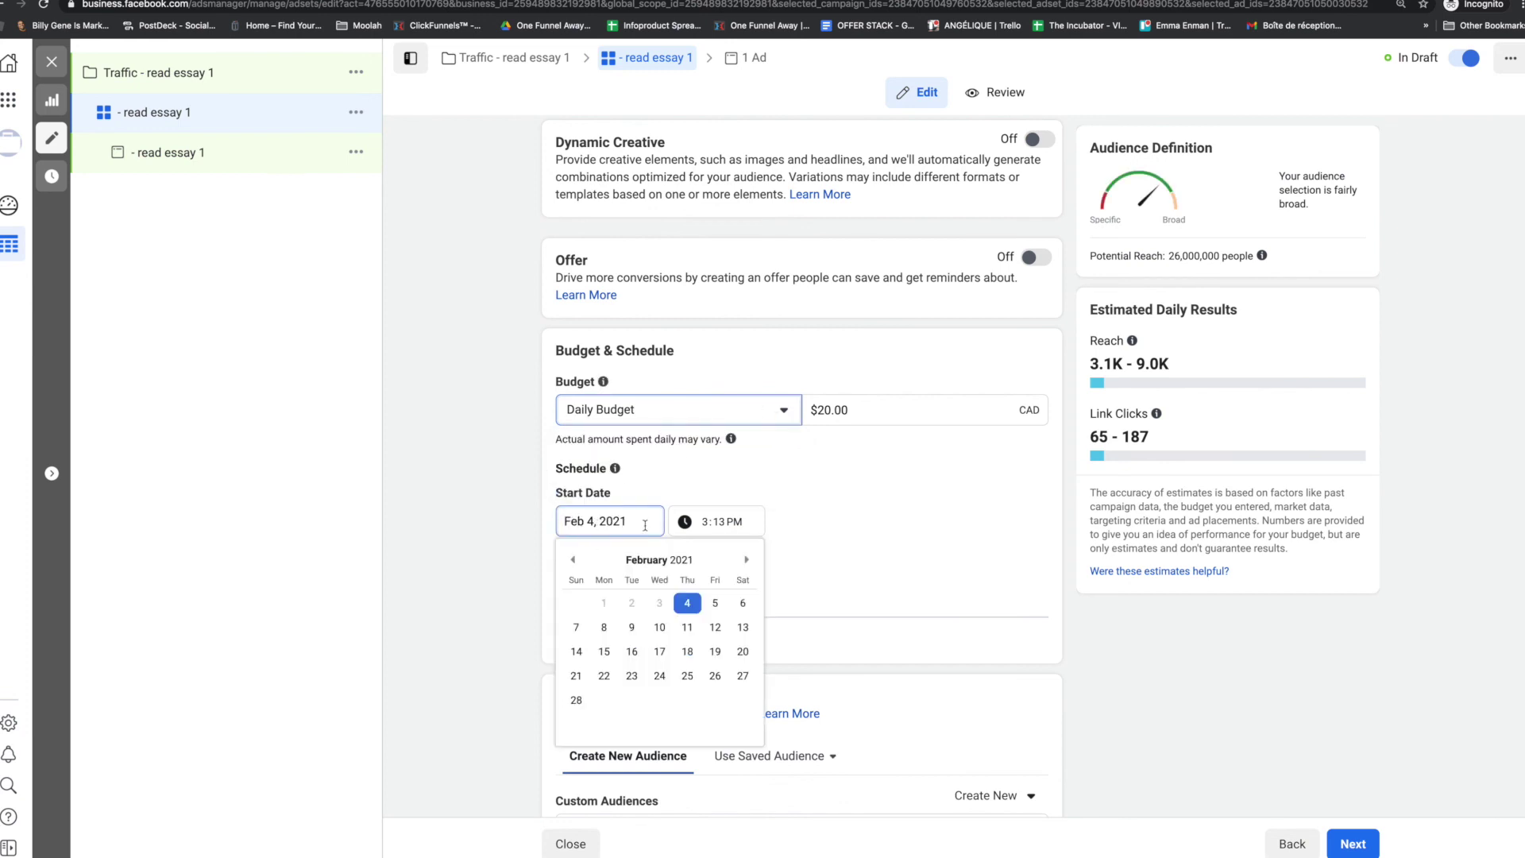
scroll(862, 549, "down", 5)
left_click(865, 692)
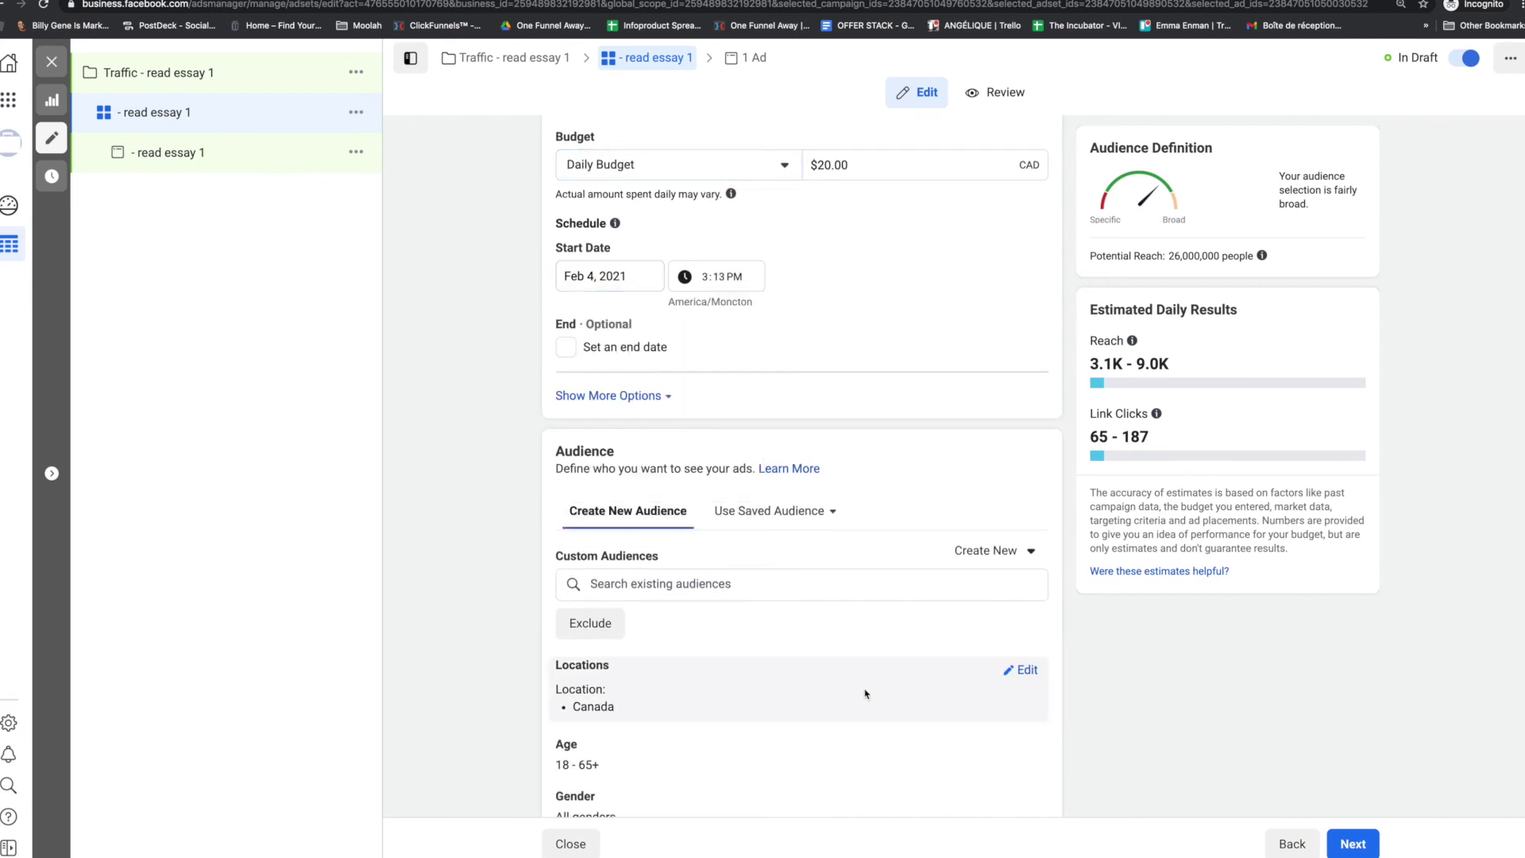
Step: Edit Detailed Targeting and focus its search box to add interests
scroll(842, 695, "down", 2)
scroll(682, 692, "down", 2)
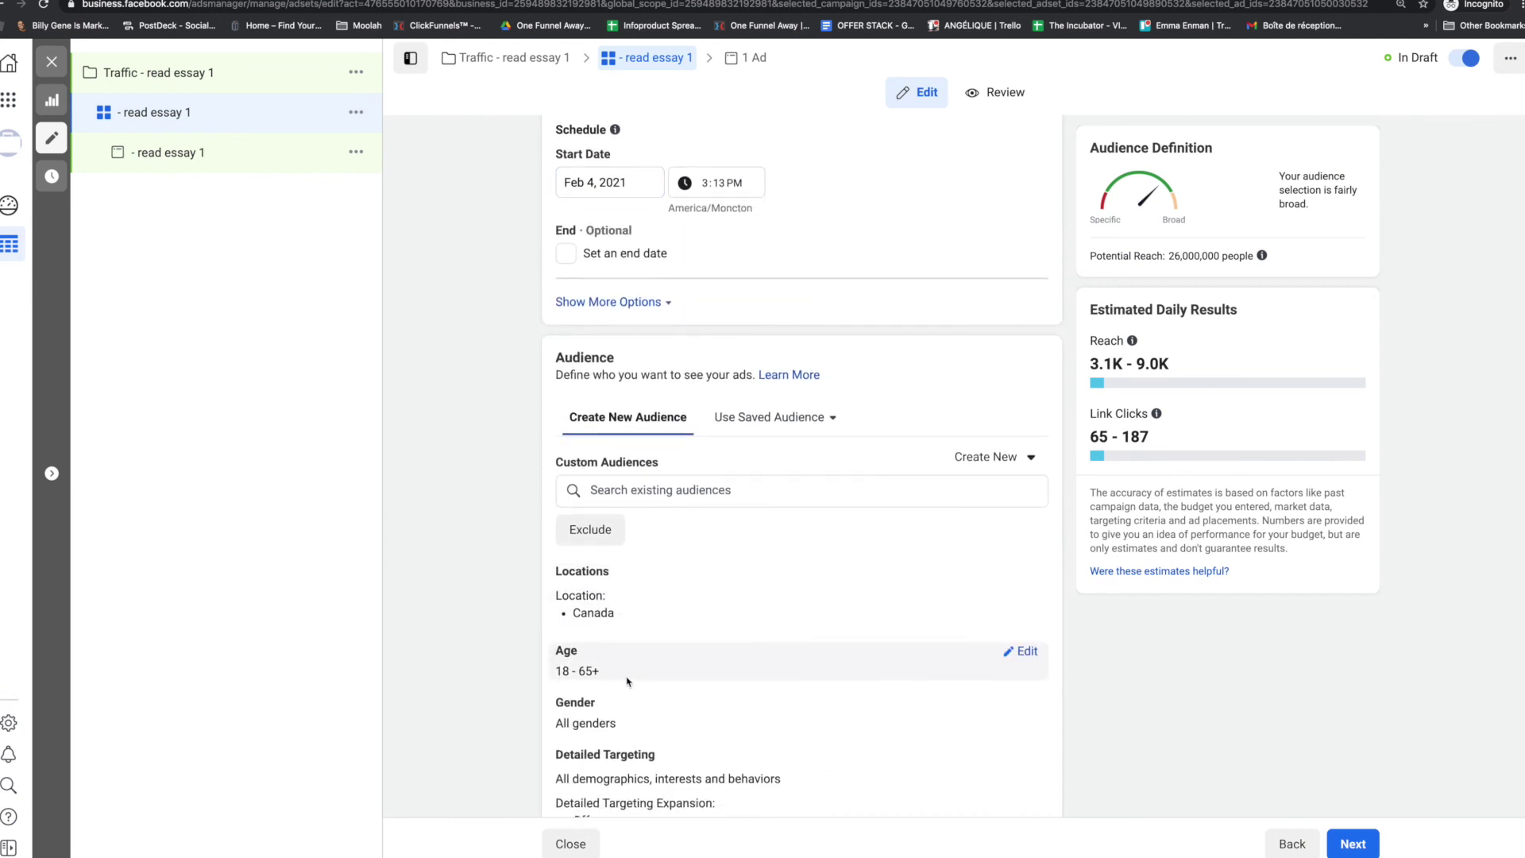
scroll(682, 651, "down", 1)
scroll(682, 642, "down", 1)
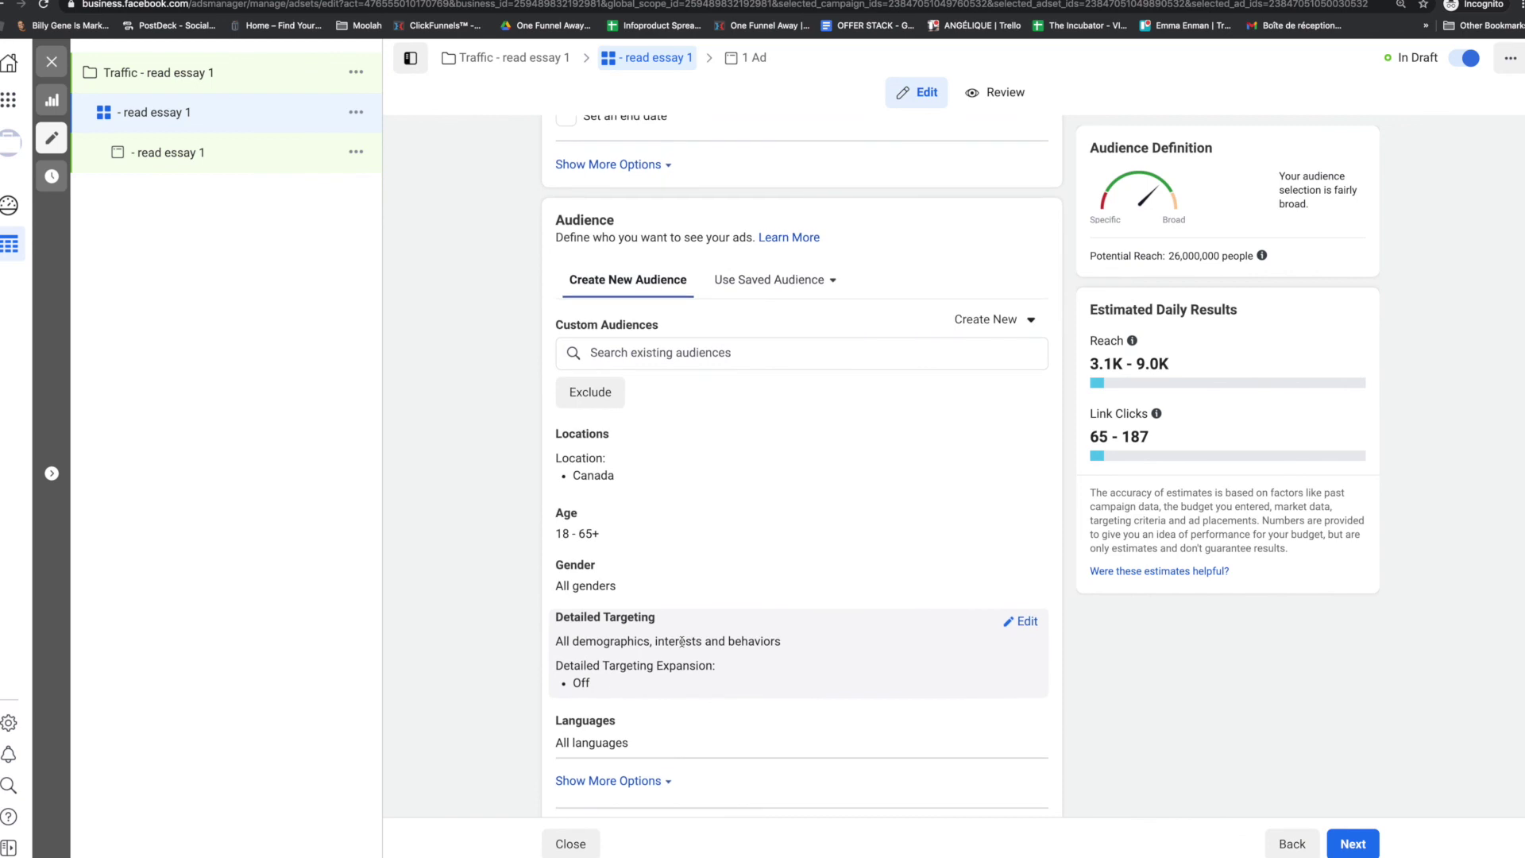
left_click(1022, 627)
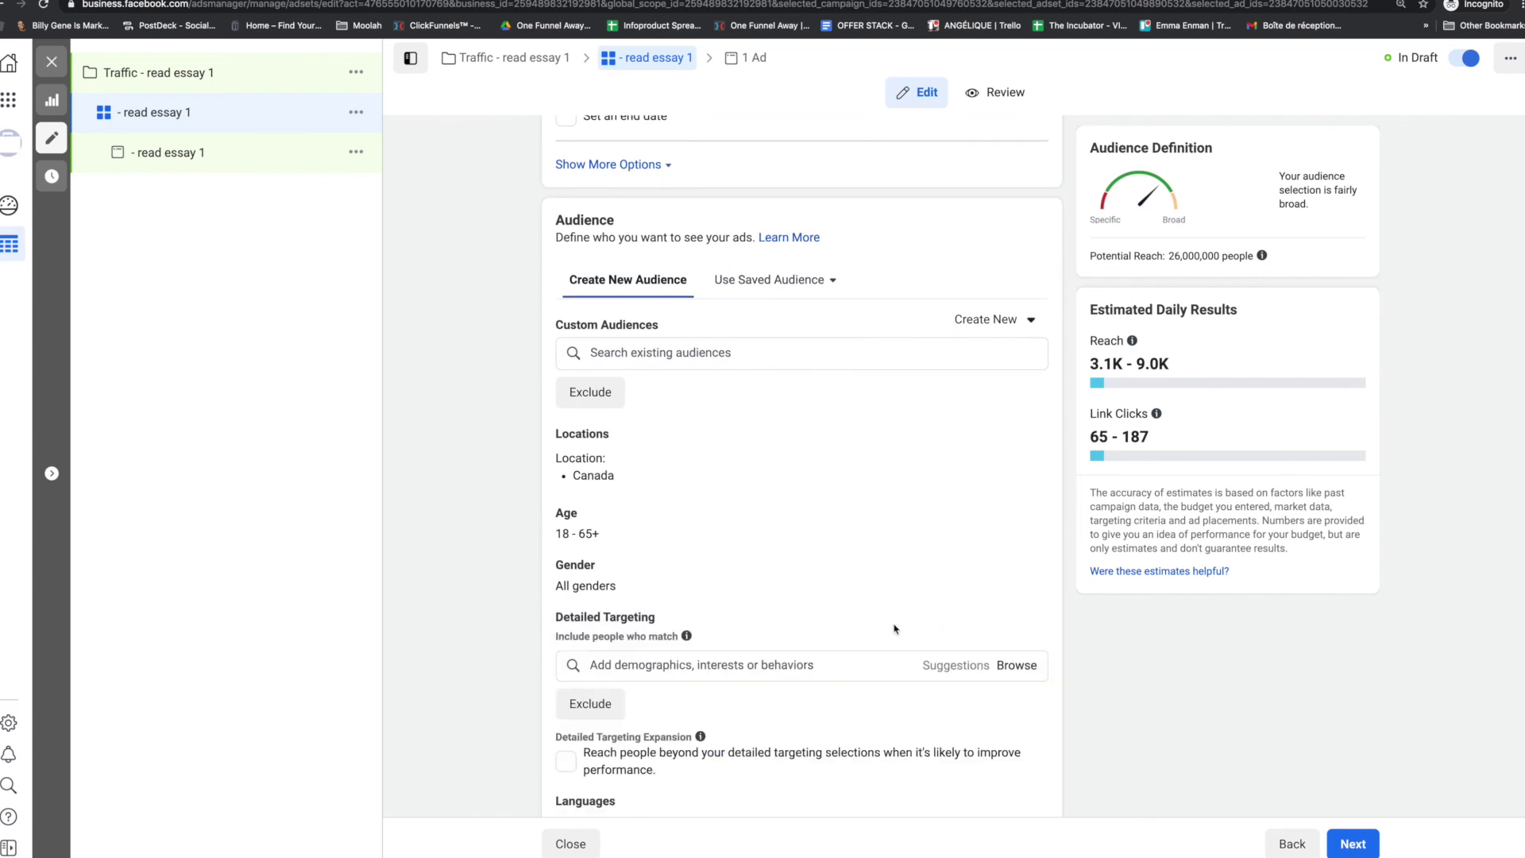
scroll(896, 630, "down", 1)
left_click(866, 577)
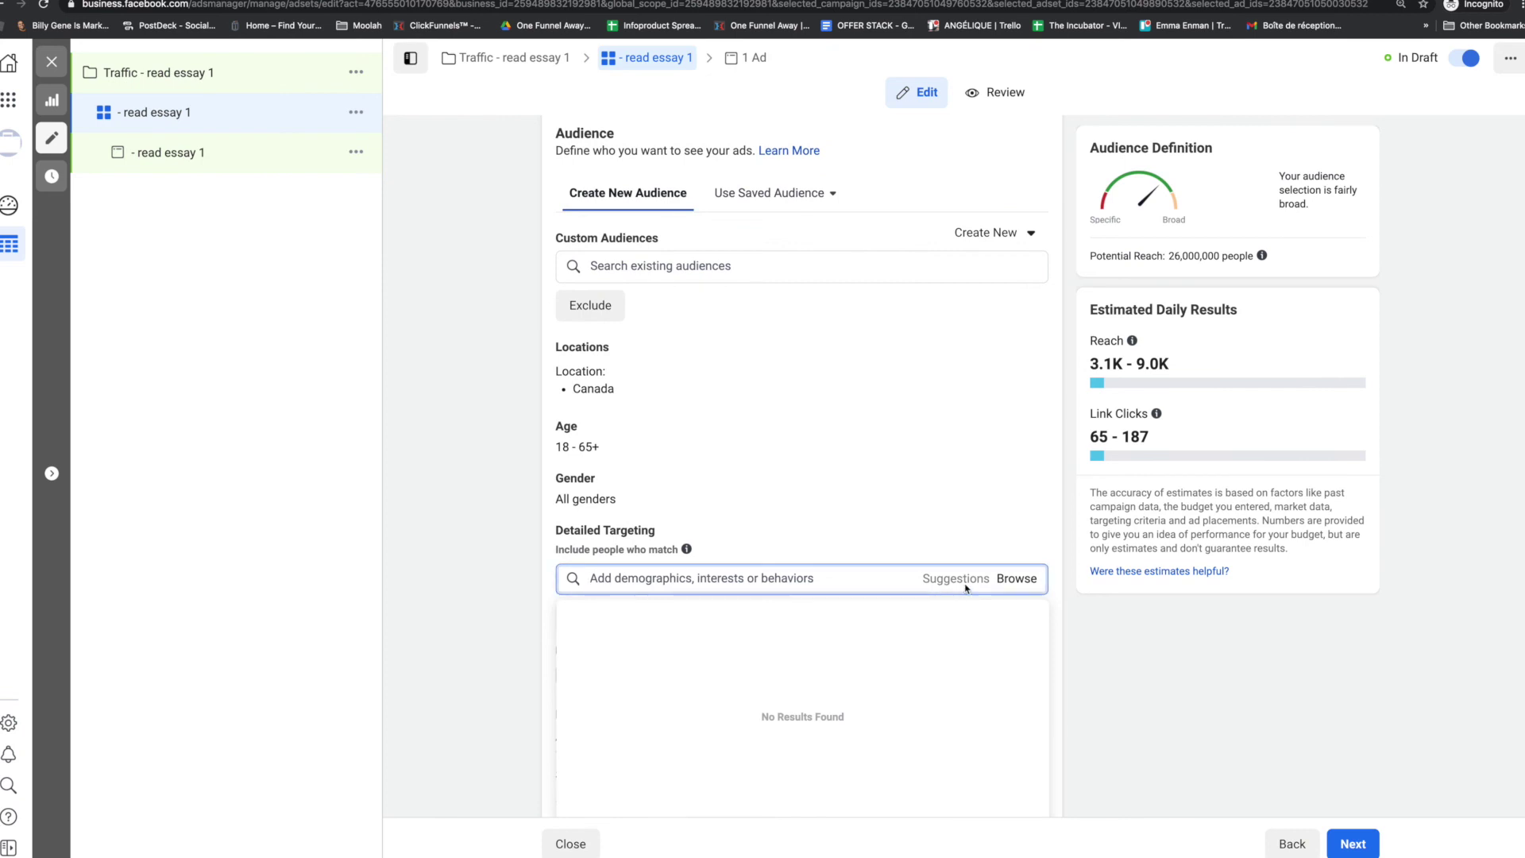